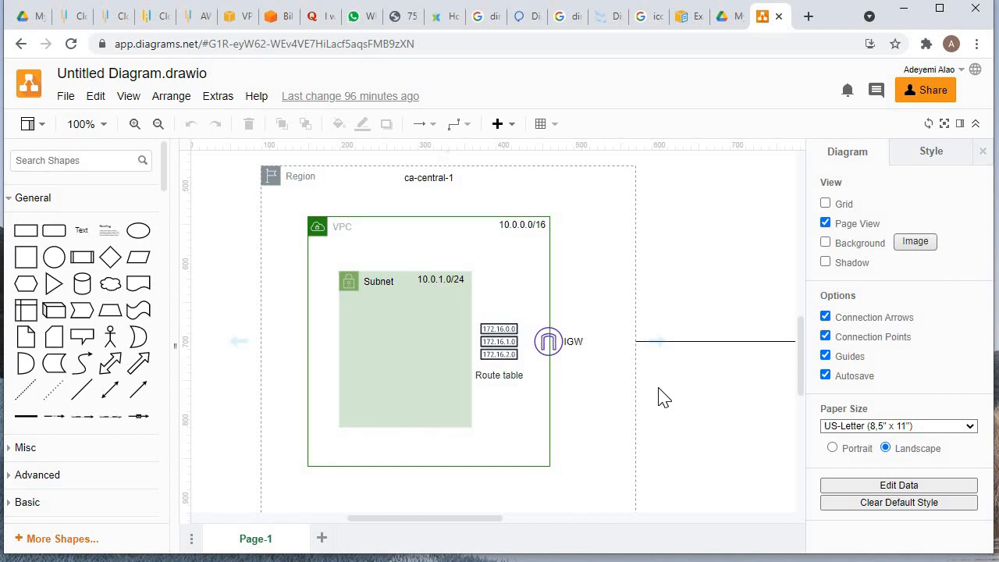
Correct the misspelled word in the lab title so it reads "Virtual Private Cloud".
scroll(658, 398, "up", 10)
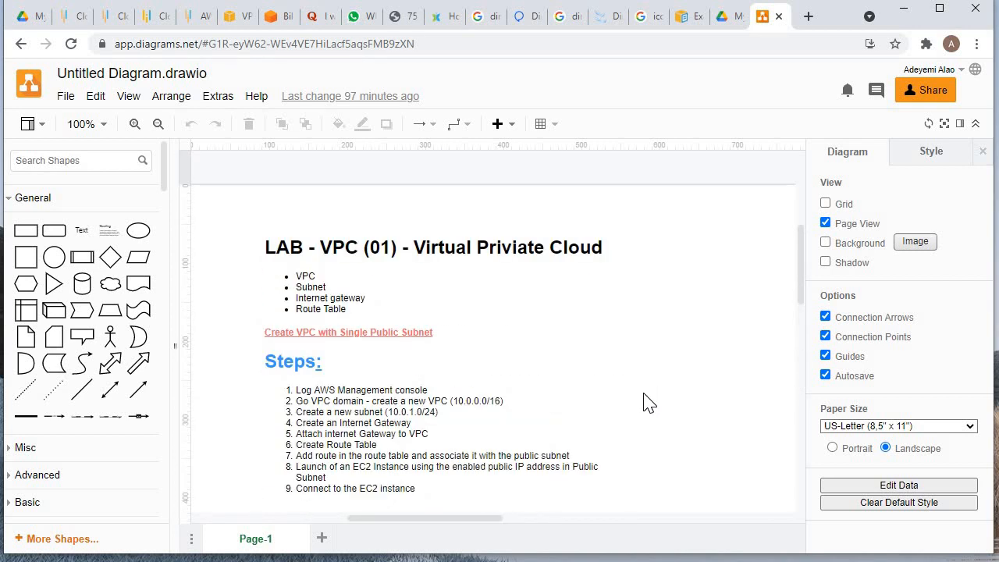
left_click(486, 394)
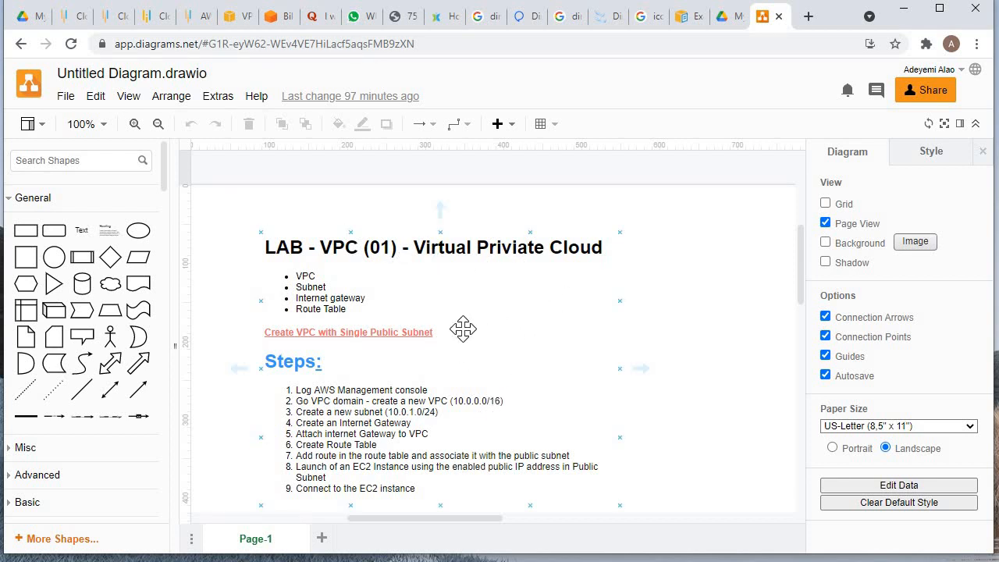
scroll(462, 328, "down", 5)
scroll(463, 329, "up", 4)
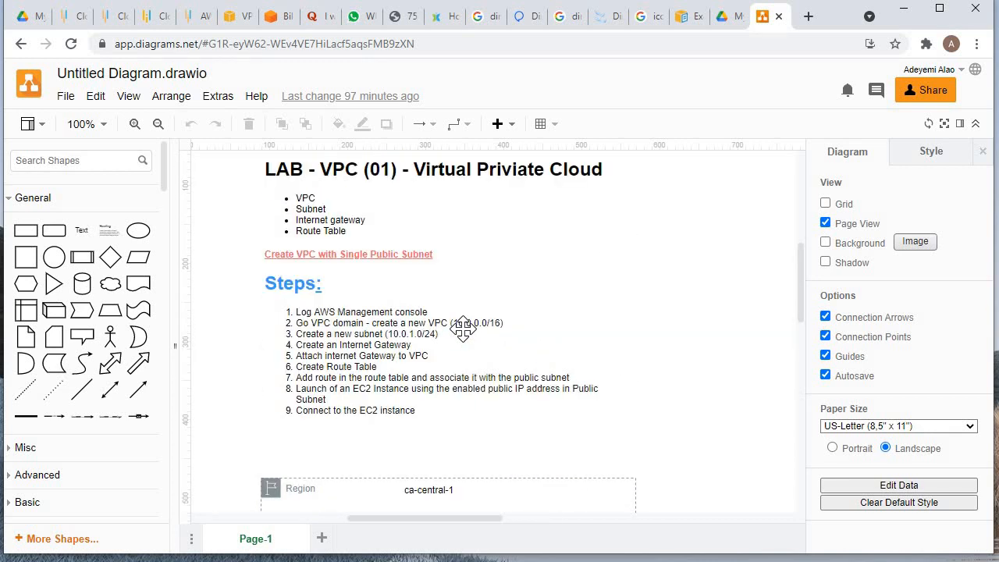
scroll(462, 328, "up", 2)
double_click(515, 341)
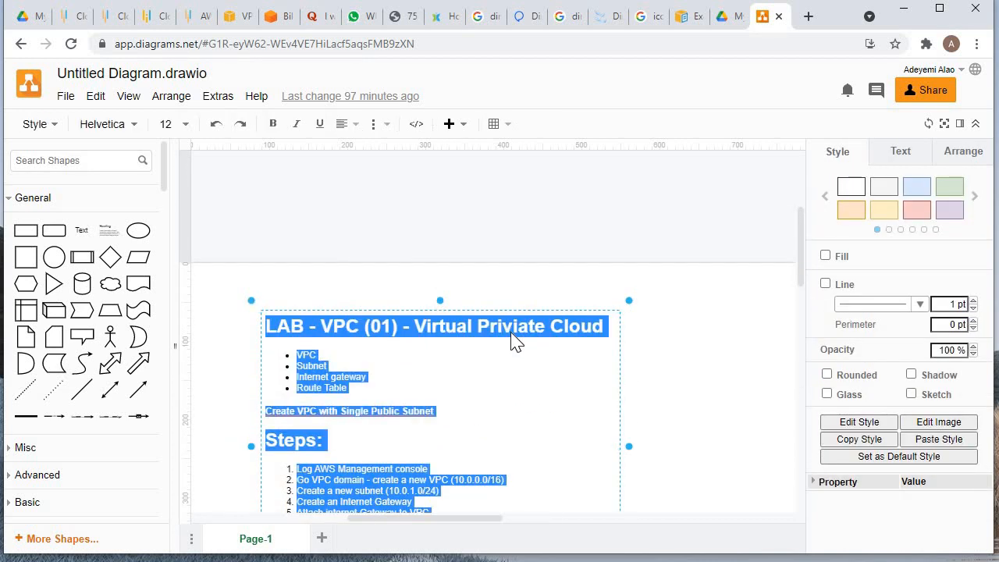
left_click(515, 341)
mouse_move(514, 334)
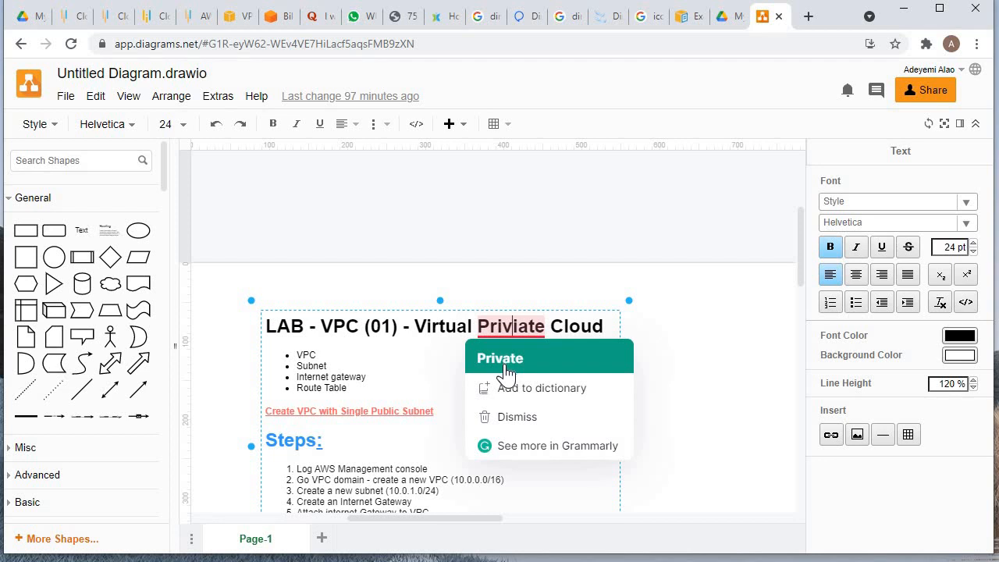
left_click(506, 370)
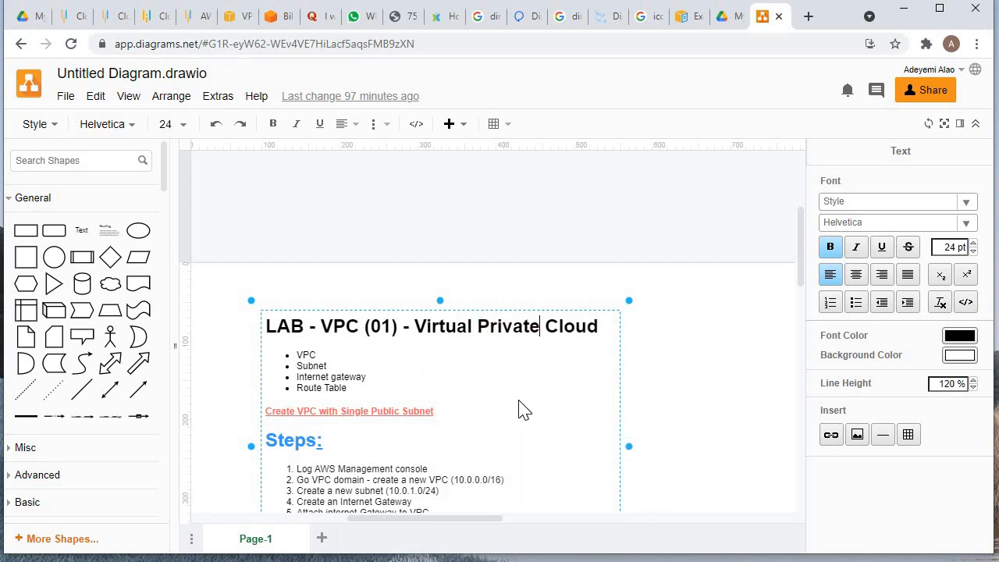
left_click(549, 408)
Insert a new text element on the blank canvas just outside the Region box, above the connector line.
scroll(499, 437, "down", 2)
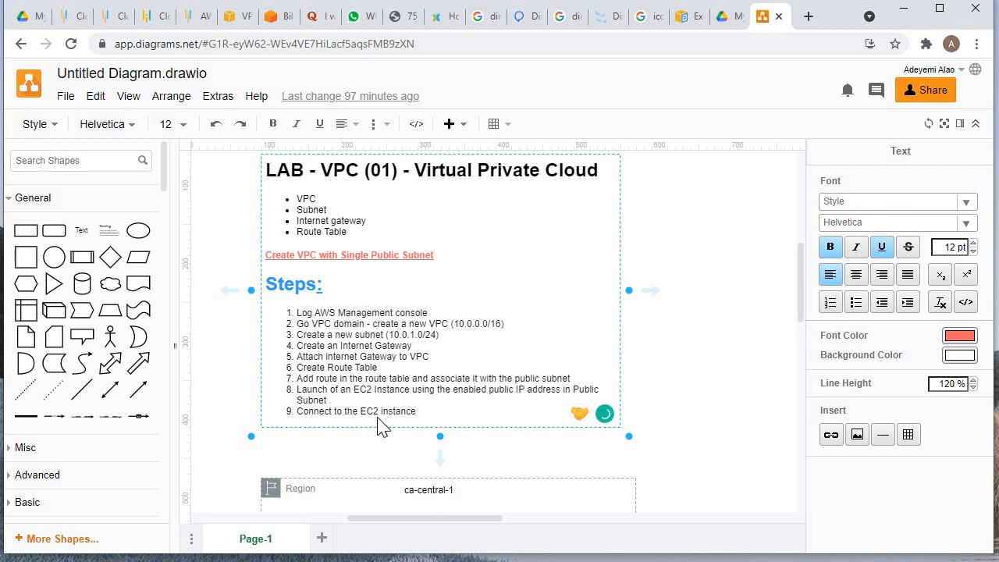
scroll(399, 434, "down", 5)
scroll(446, 349, "up", 2)
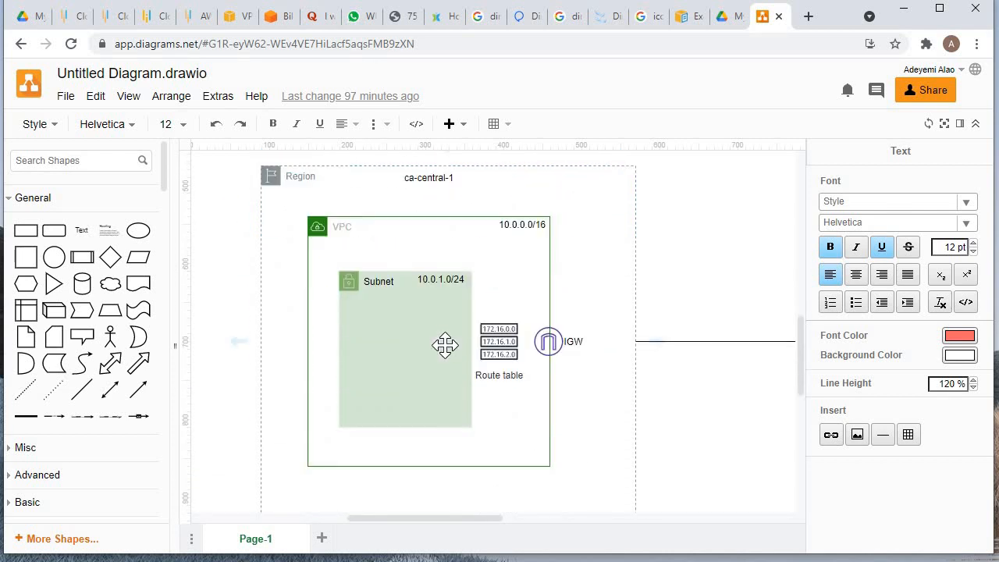
scroll(451, 353, "up", 4)
scroll(457, 346, "down", 2)
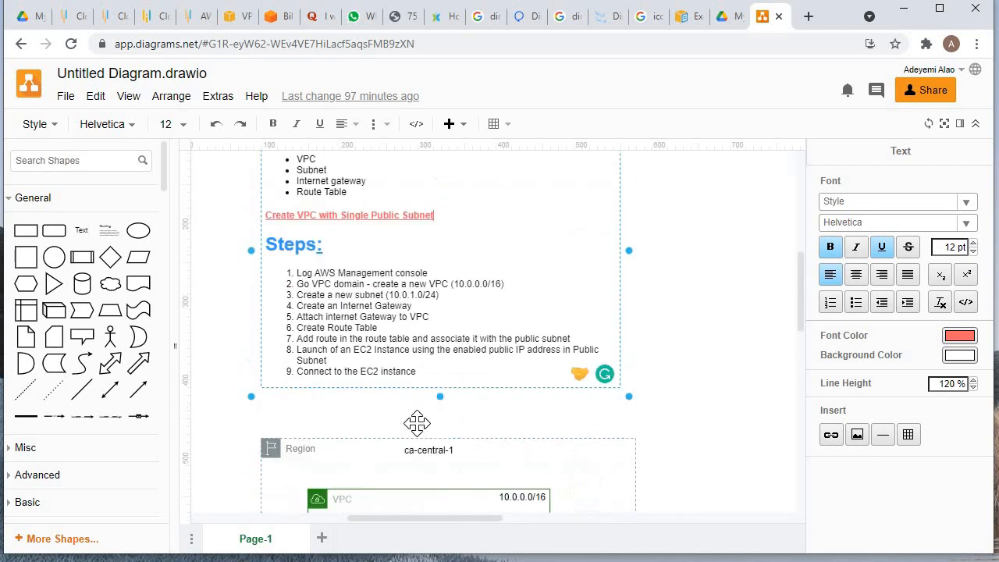
scroll(463, 334, "down", 2)
left_click(445, 312)
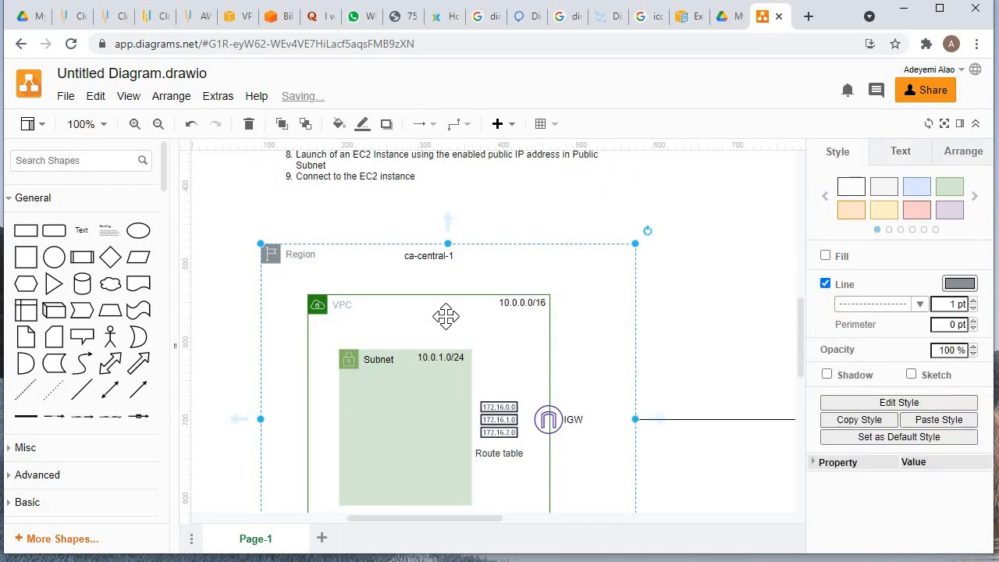
double_click(635, 299)
double_click(676, 306)
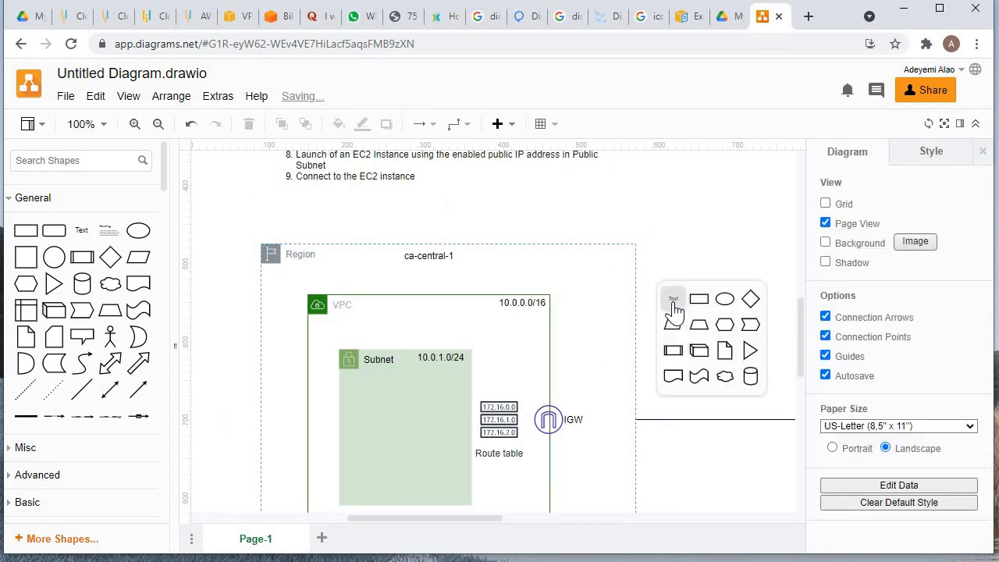
left_click(685, 301)
key("Escape")
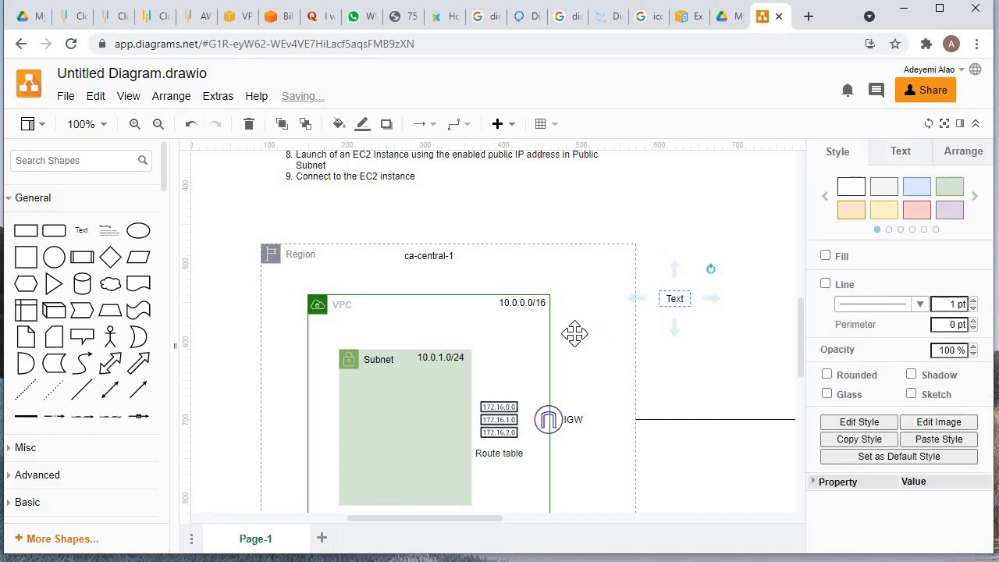
Shift the new text element slightly and replace its placeholder text with "ca-central-1a".
left_click_drag(682, 300, 698, 309)
double_click(700, 311)
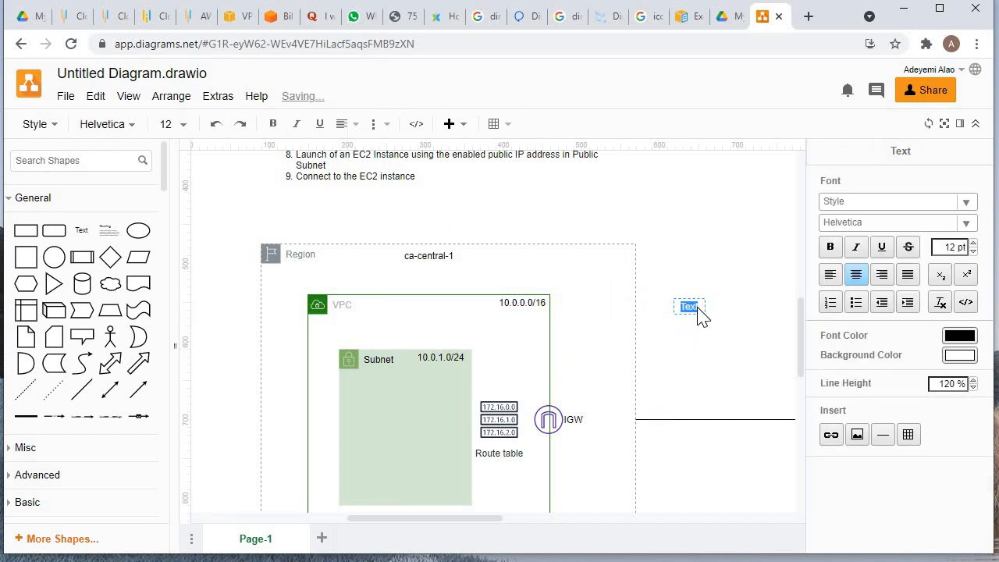
key("BackSpace")
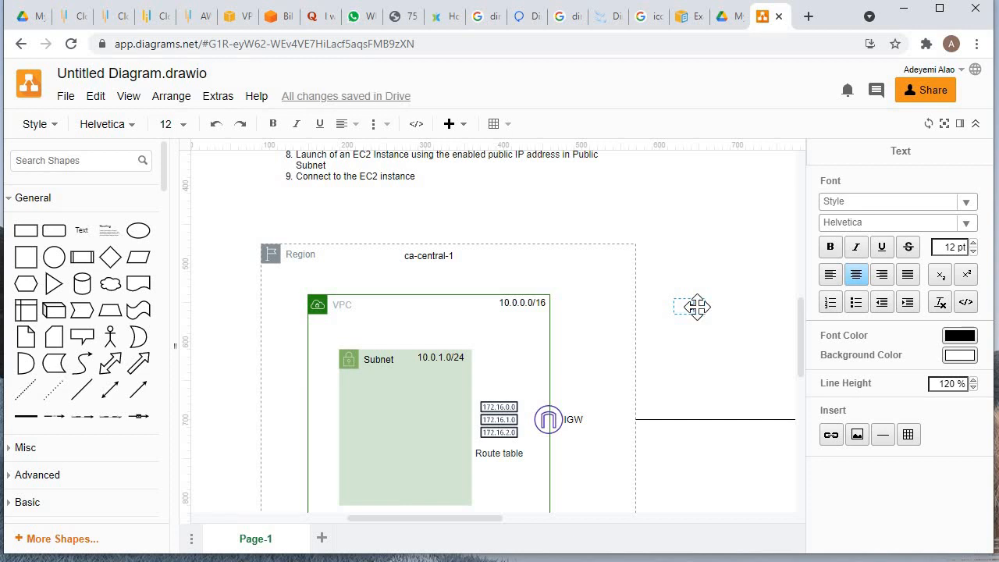
type("ca-central")
key("BackSpace")
key("BackSpace")
key("BackSpace")
type("ral-1a")
left_click(700, 312)
left_click(701, 315)
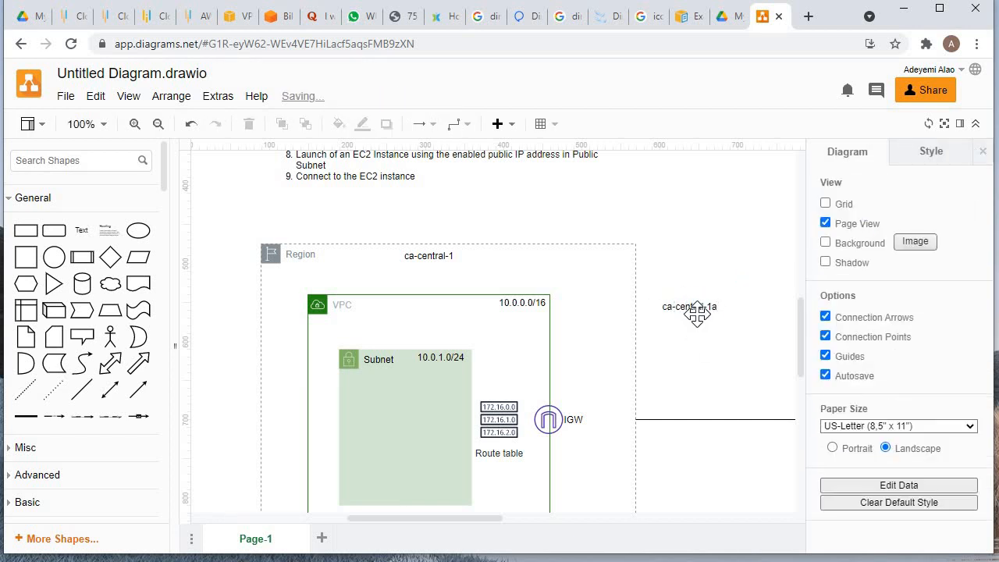
Move the ca-central-1a label into the top of the VPC box, between the VPC name and the 10.0.0.0/16 label.
left_click(693, 309)
left_click(708, 328)
left_click_drag(689, 307, 423, 303)
left_click(687, 322)
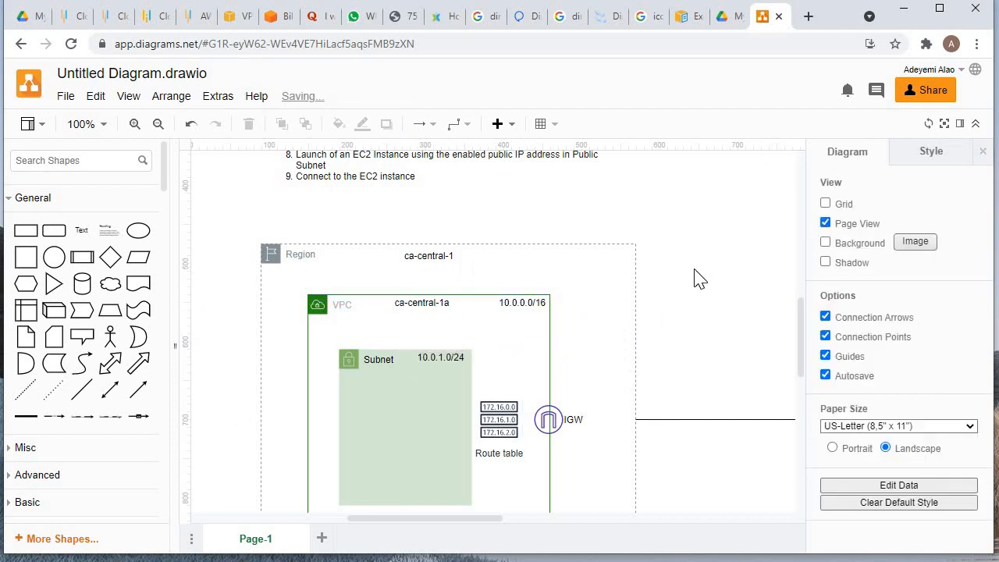
Search the shape library for "Ec2".
scroll(698, 276, "down", 4)
scroll(513, 301, "up", 3)
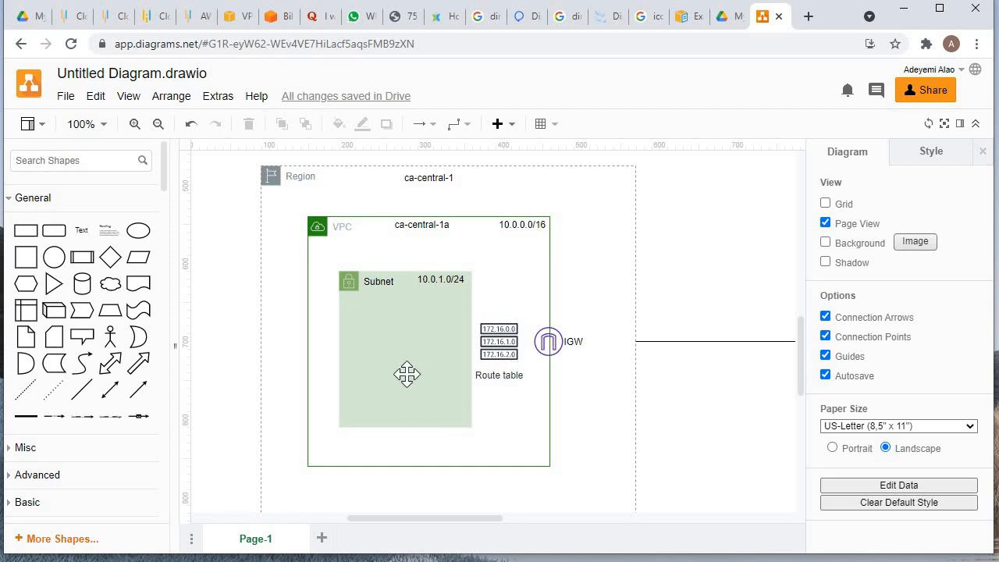
left_click(40, 160)
type("Ec2")
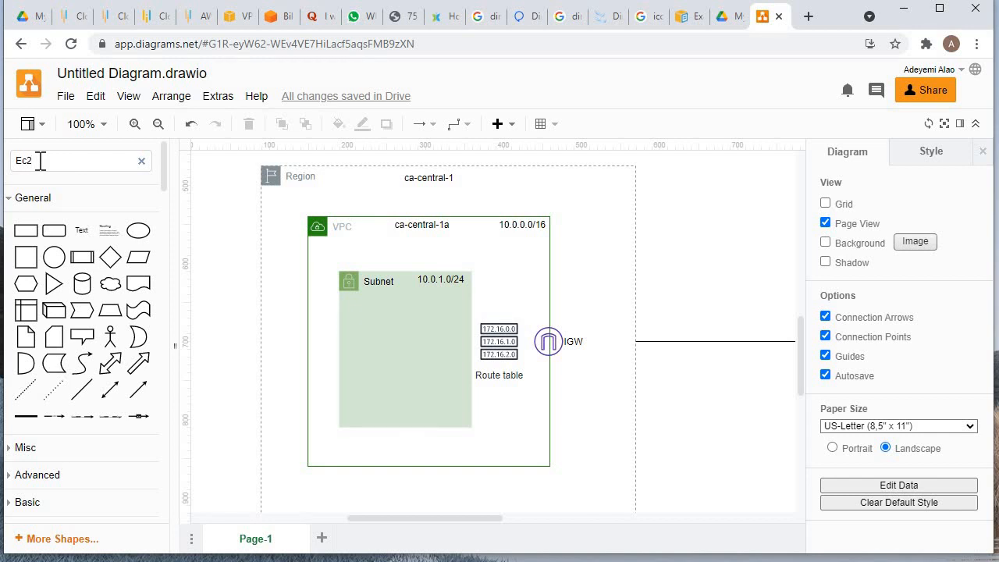
key("Return")
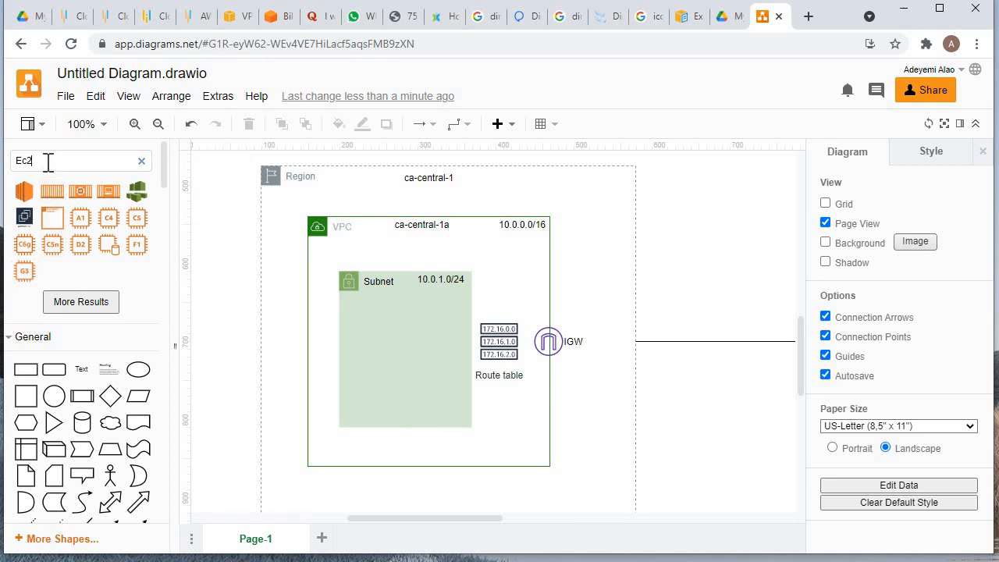
Replace the shape search term with "instance" and look through the matching shapes.
type("ins")
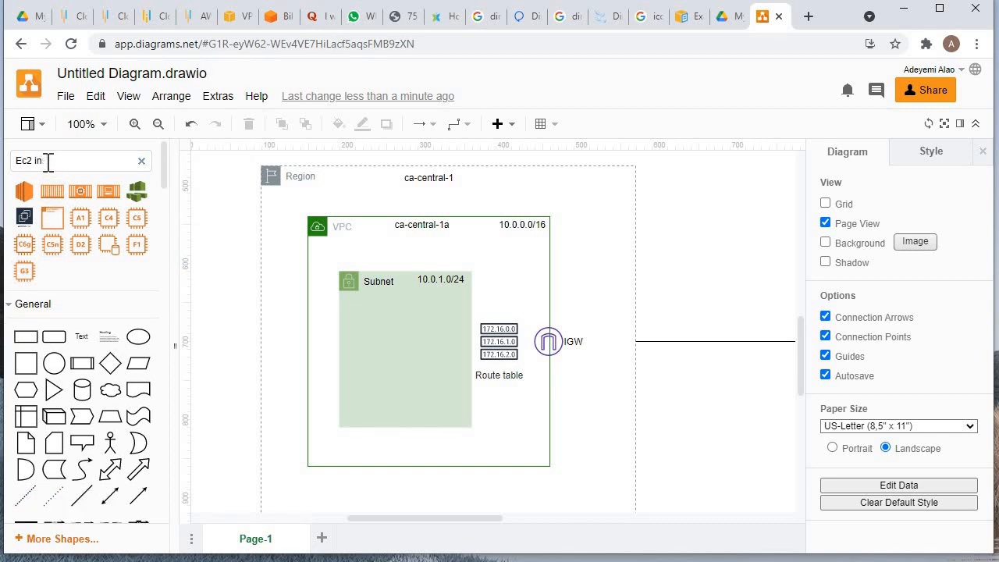
key("BackSpace")
key("BackSpace")
key("BackSpace")
key("BackSpace")
key("BackSpace")
key("BackSpace")
type("instance")
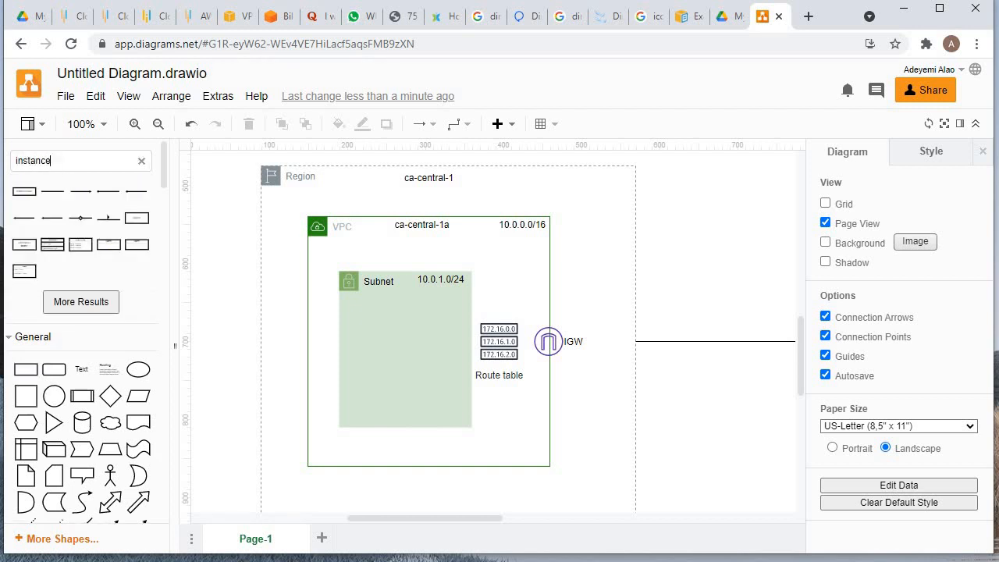
Search the shapes for "Ec2" again and browse the AWS shape categories for an EC2 icon.
double_click(56, 167)
type("Ec2")
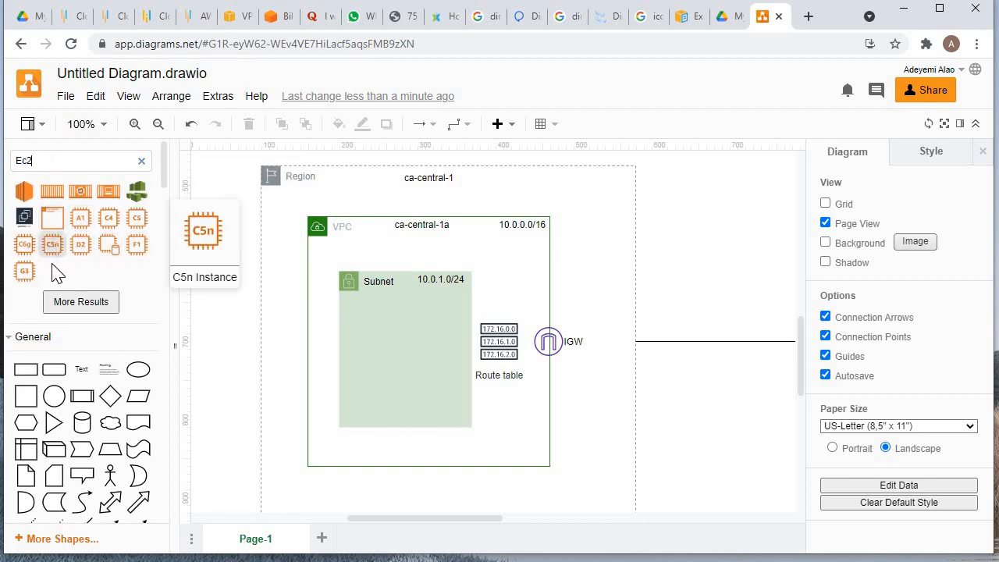
scroll(73, 374, "down", 3)
scroll(72, 375, "down", 10)
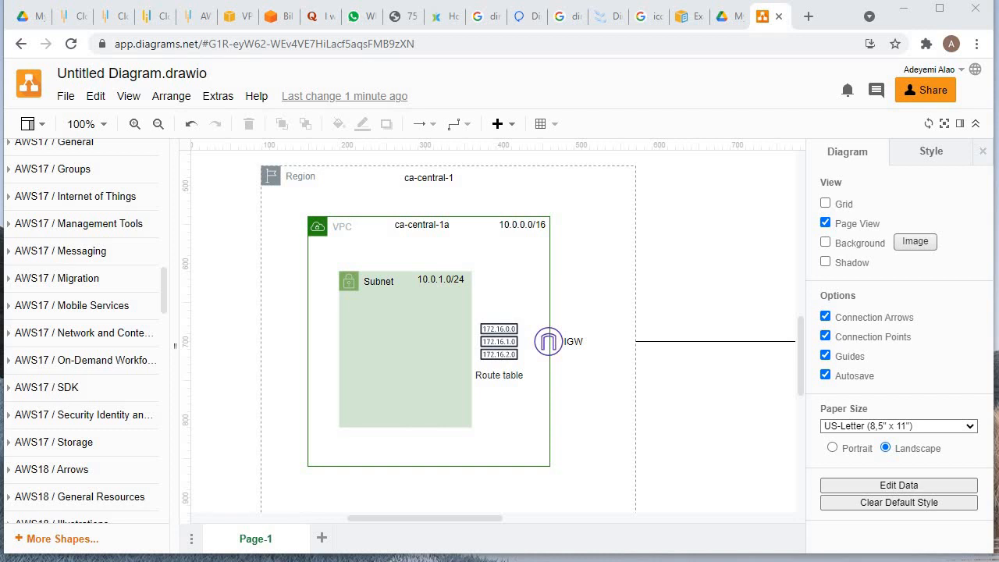
Switch to the AWS Icons folder in File Explorer, select EC2.png, and close the folder window.
key("alt+Tab")
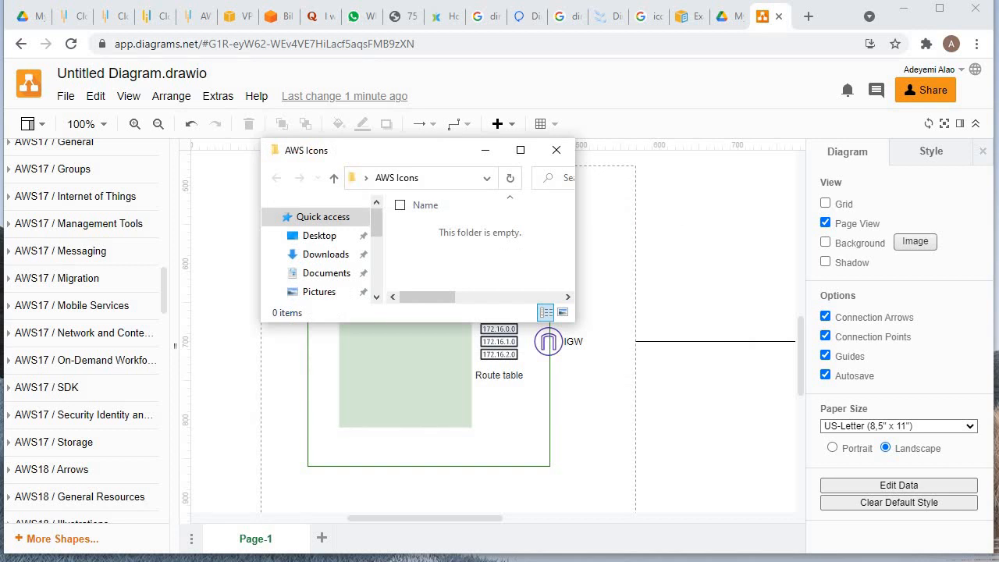
right_click(406, 277)
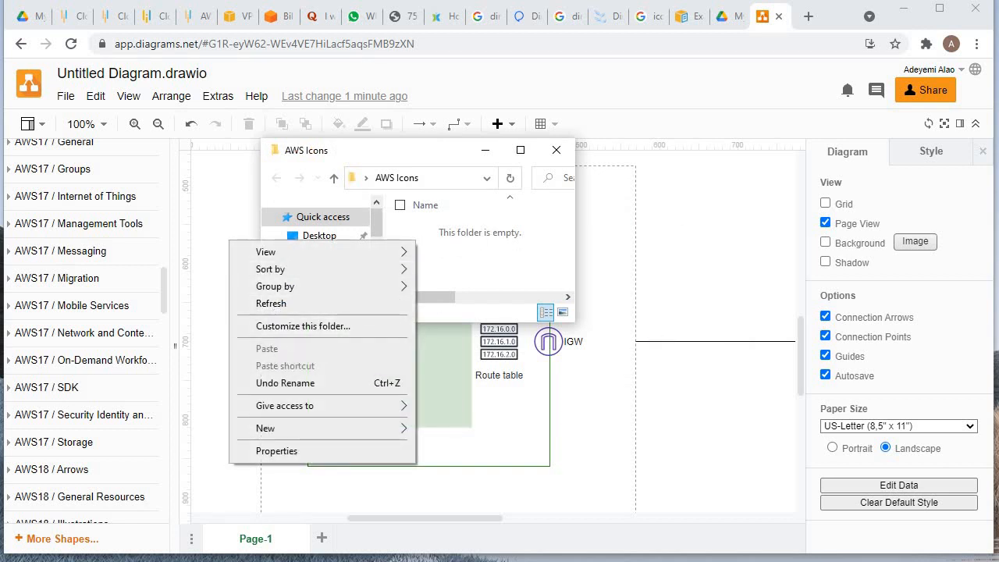
key("alt+Tab")
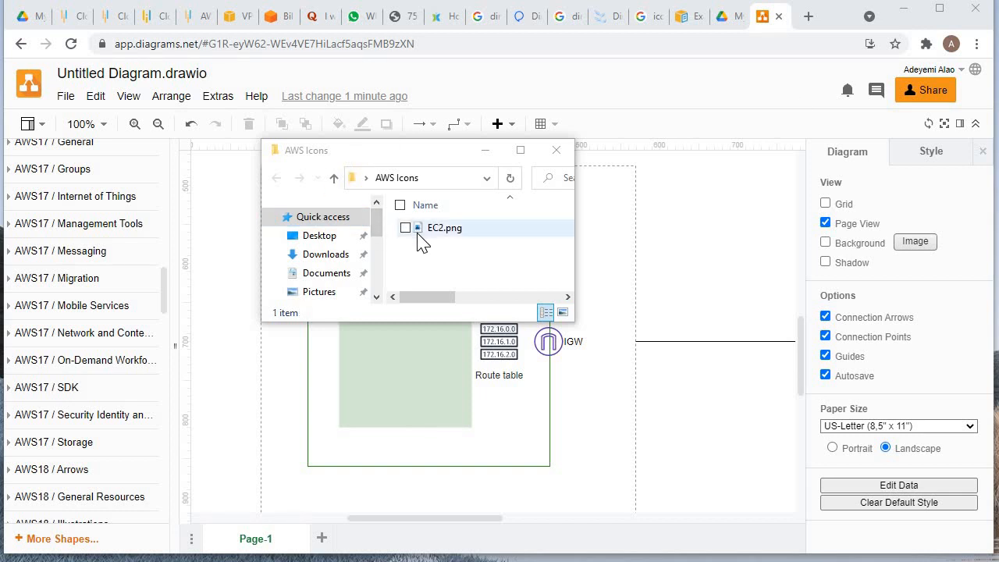
left_click(418, 232)
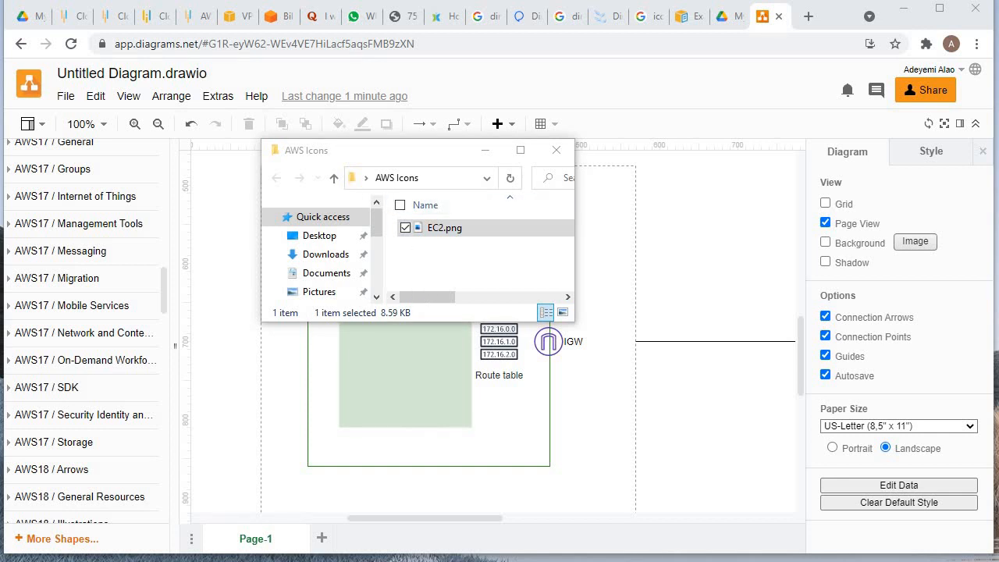
left_click(556, 151)
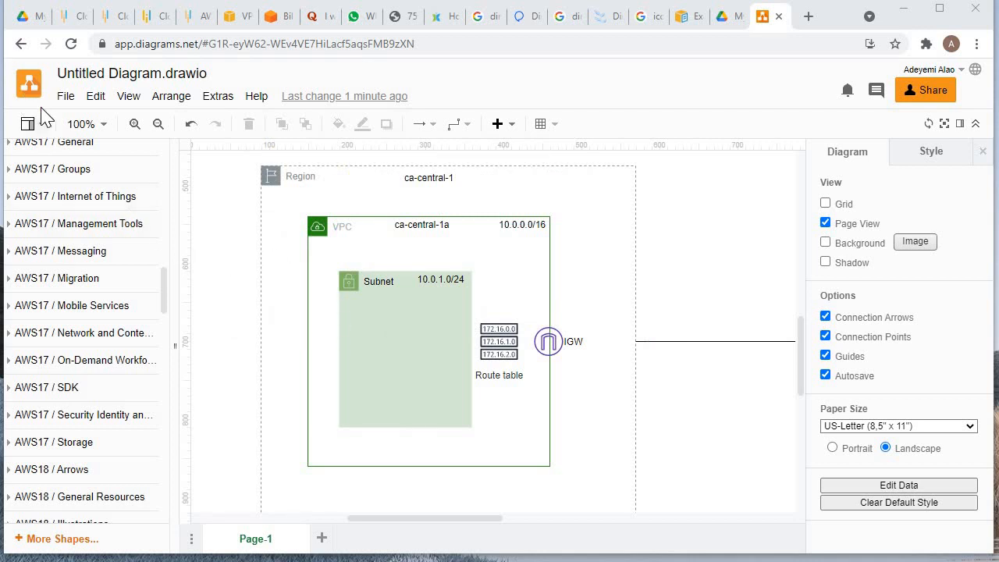
Try to import a file into the diagram from browser storage, closing the file dialog.
scroll(153, 312, "down", 4)
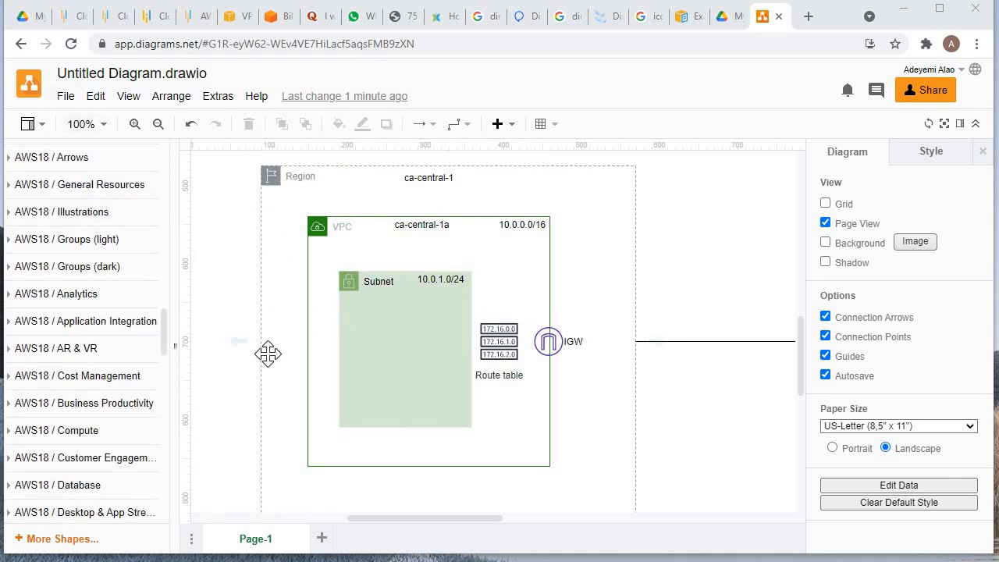
scroll(268, 354, "down", 2)
scroll(86, 373, "down", 15)
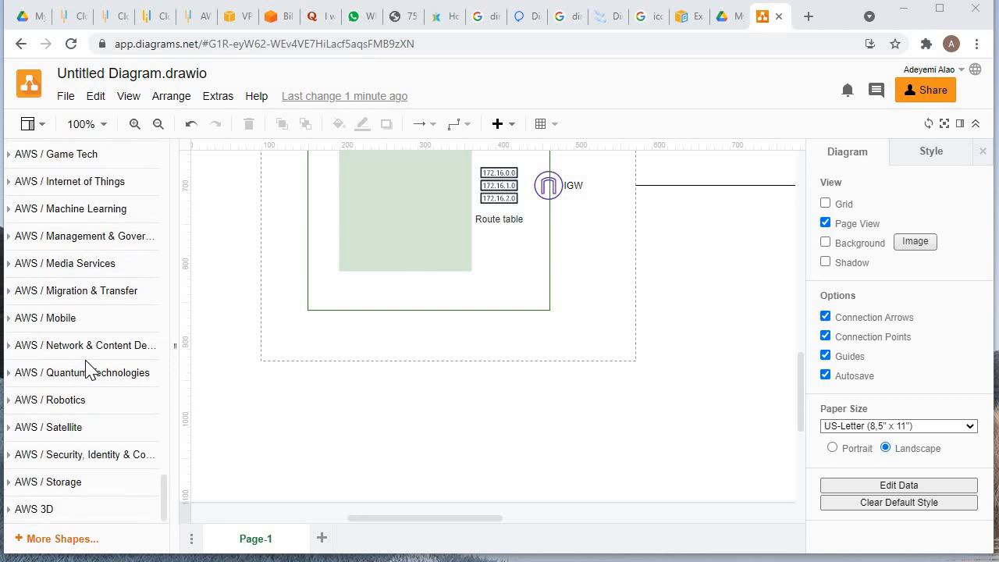
scroll(86, 362, "up", 20)
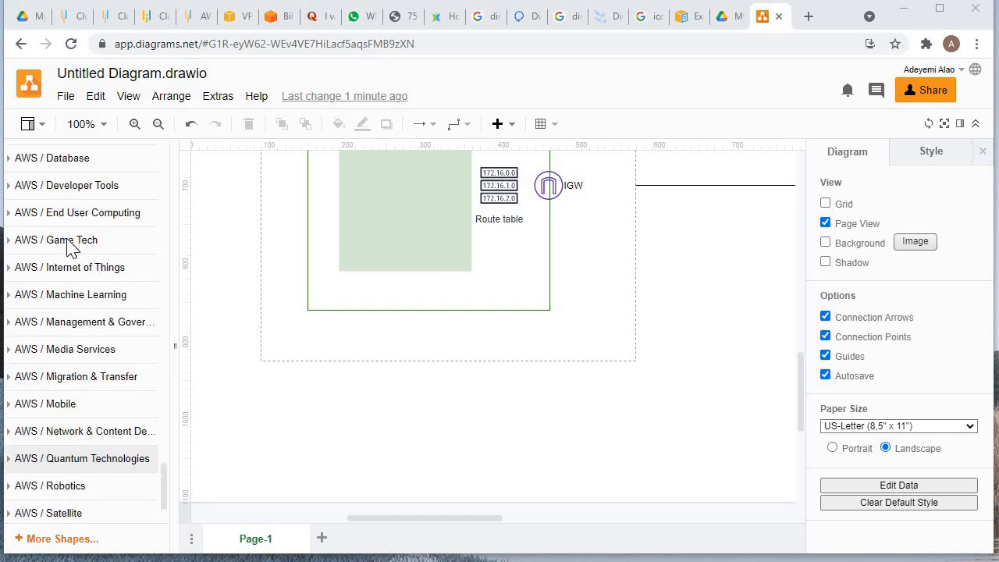
left_click(65, 100)
mouse_move(123, 300)
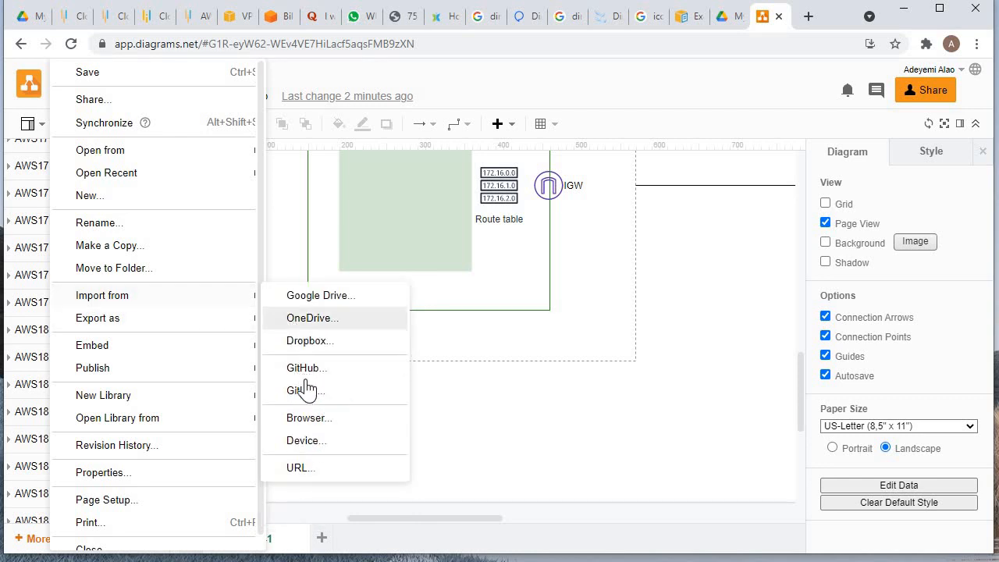
left_click(318, 425)
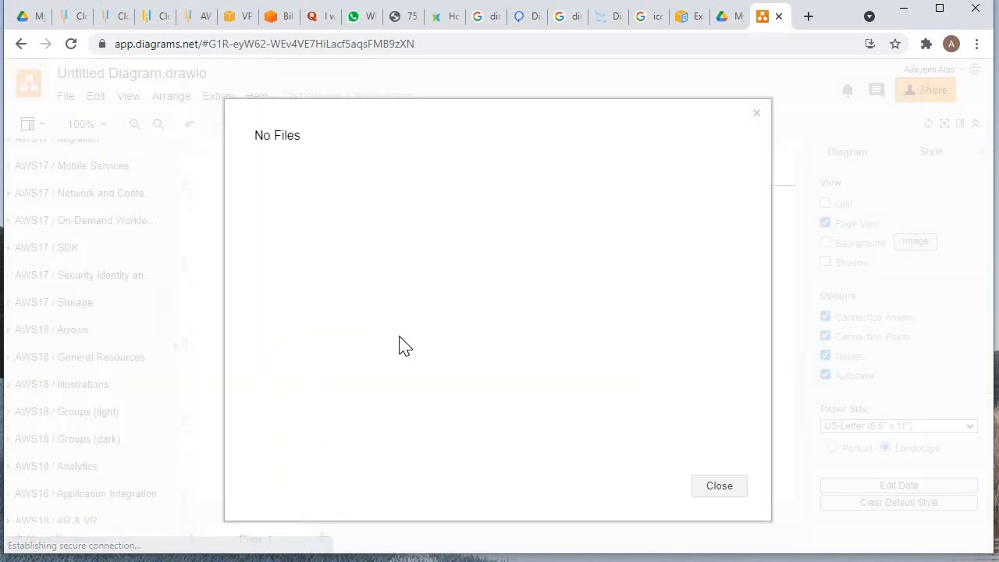
left_click(714, 490)
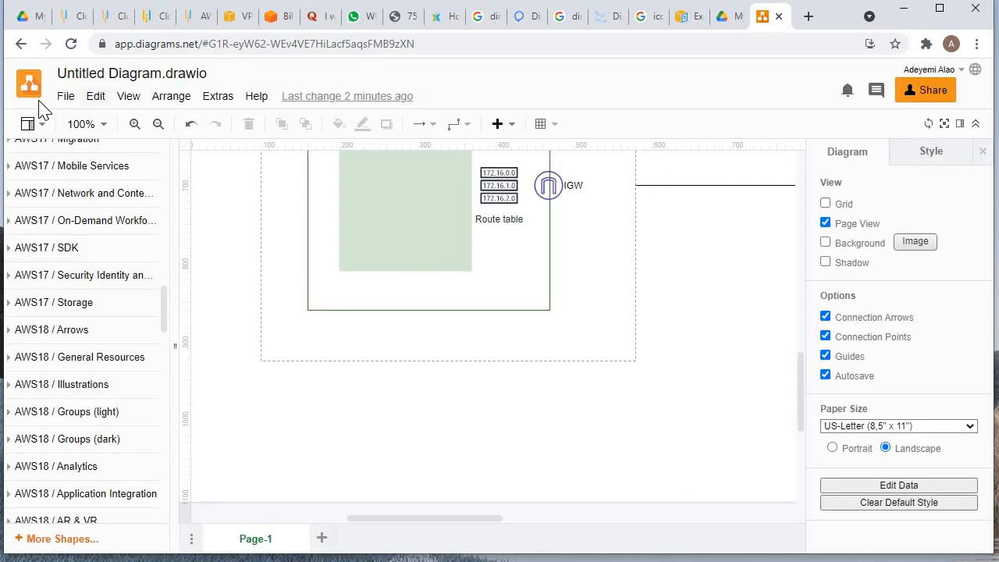
Try to open EC2.png from the desktop's AWS Icons folder on the device as a shape library.
left_click(65, 96)
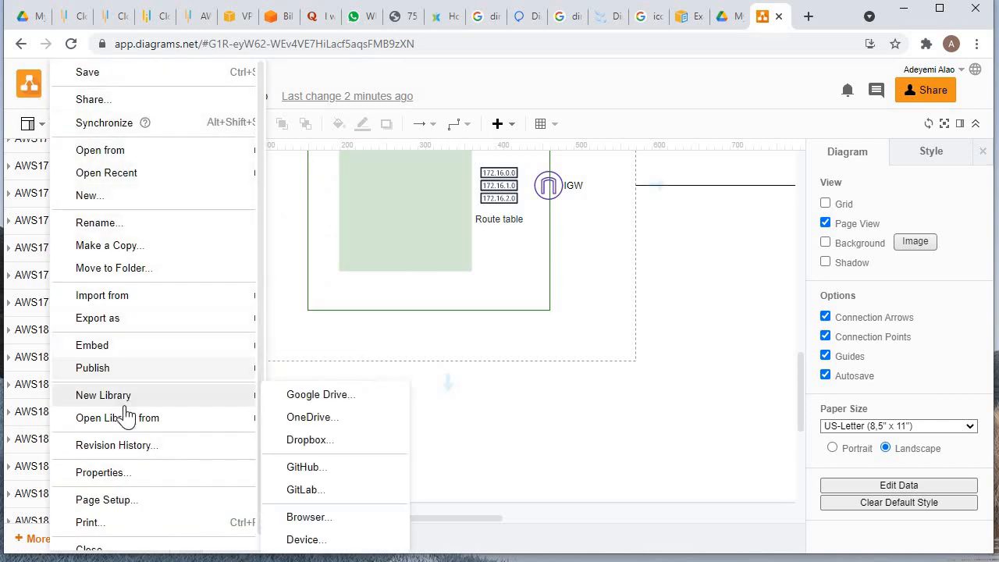
mouse_move(241, 423)
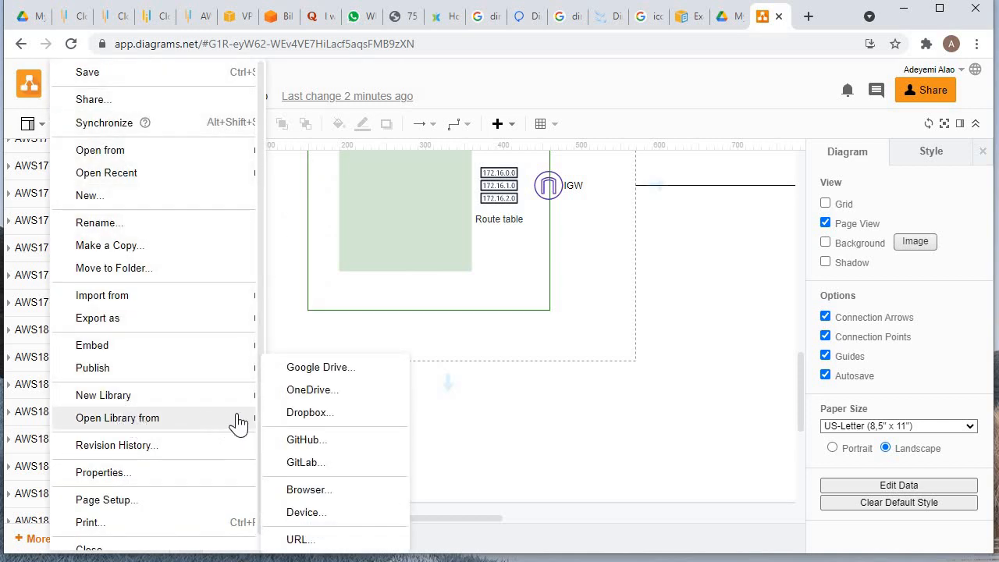
left_click(306, 512)
scroll(82, 156, "up", 3)
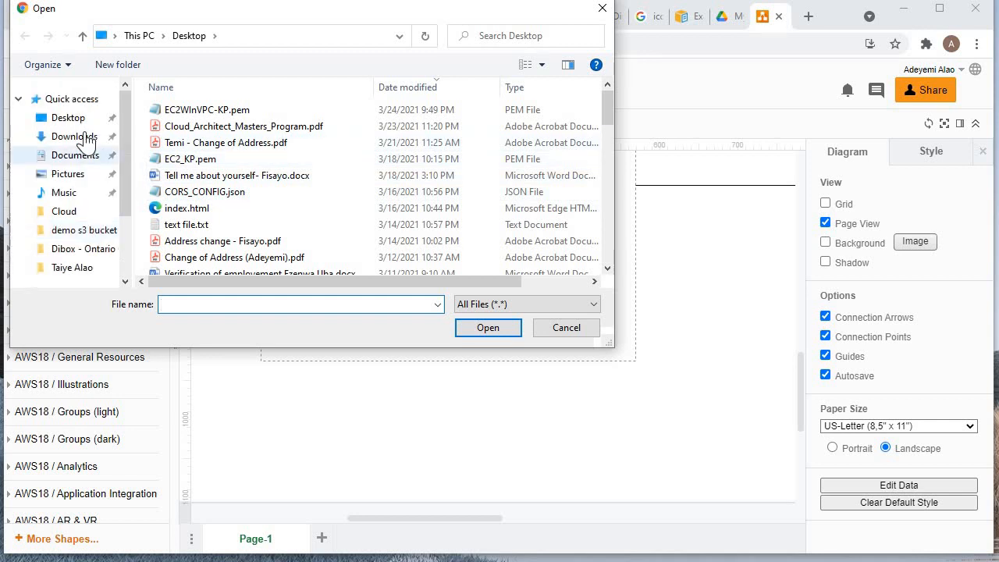
left_click(94, 119)
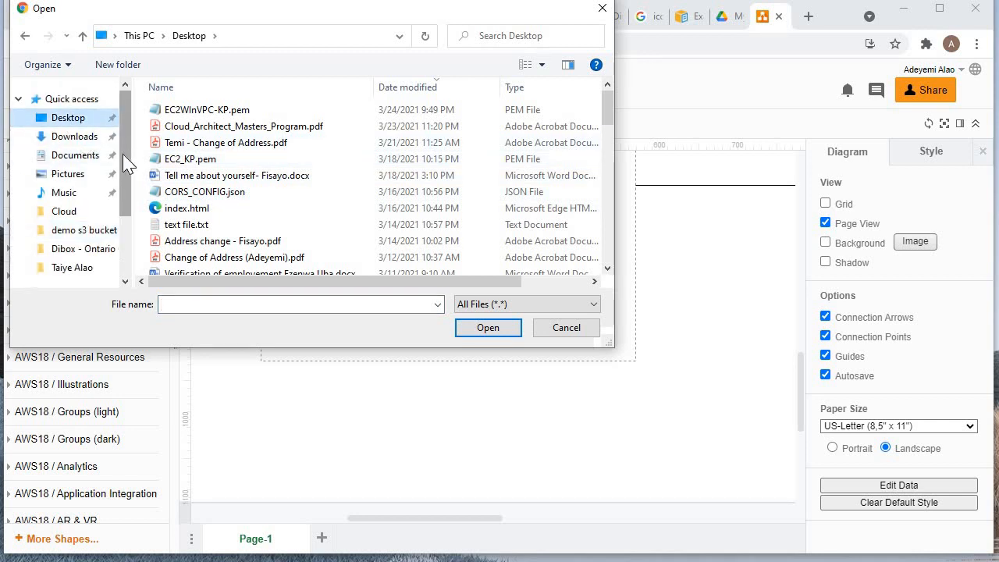
scroll(122, 158, "down", 1)
scroll(234, 239, "down", 7)
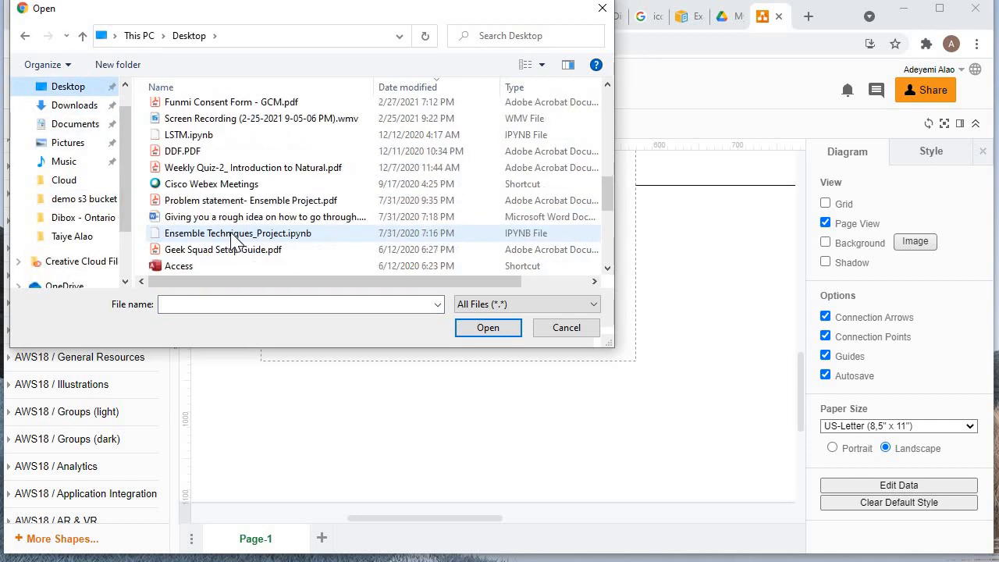
scroll(233, 241, "up", 5)
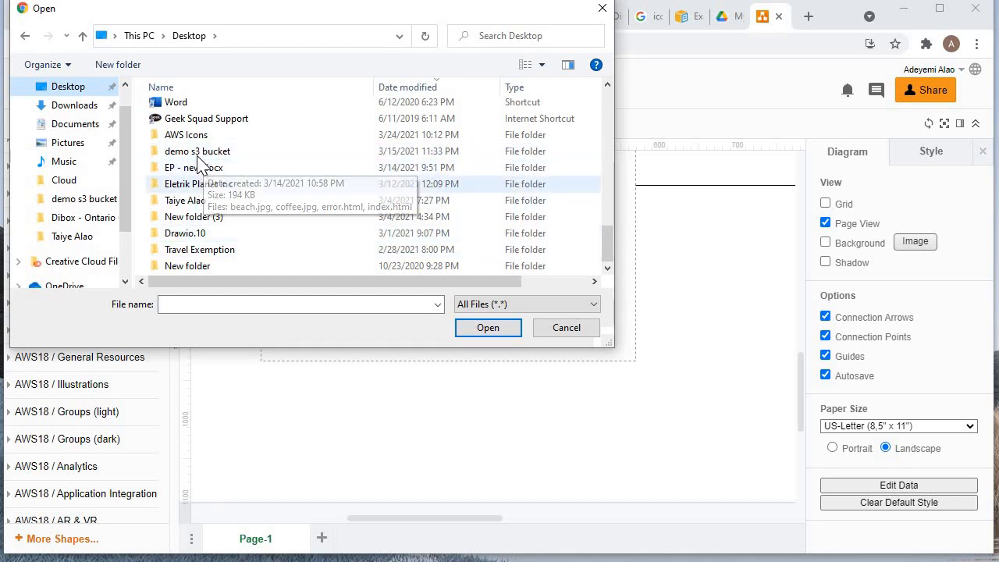
double_click(188, 135)
double_click(185, 139)
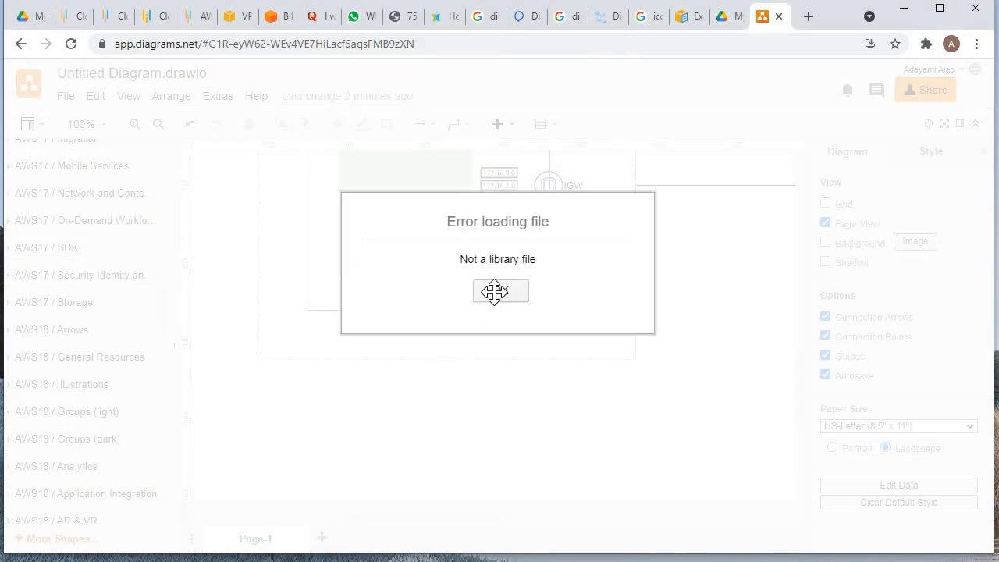
left_click(496, 293)
scroll(436, 319, "up", 5)
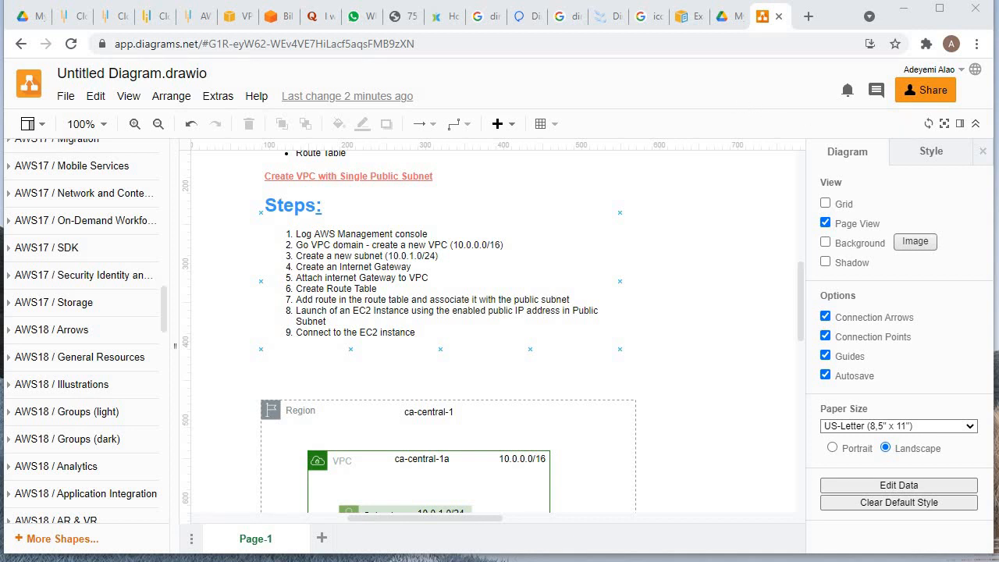
Switch to the AWS Icons folder in File Explorer, rename EC2.png to EC2.jpeg, and return to the diagram.
mouse_move(839, 17)
left_mouse_down()
mouse_move(908, 439)
mouse_move(987, 472)
mouse_move(998, 111)
mouse_move(872, 22)
mouse_move(826, 24)
left_mouse_up()
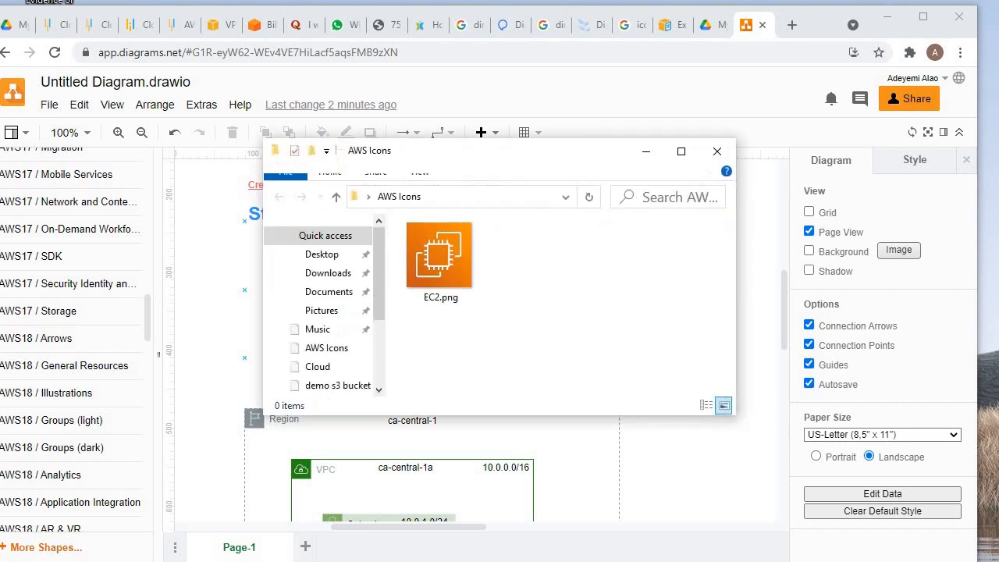
right_click(427, 284)
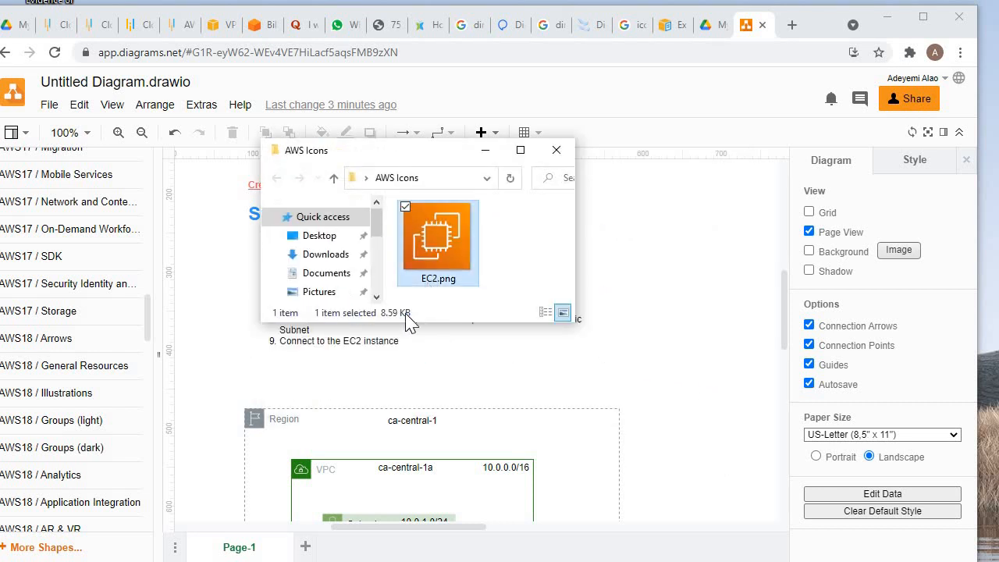
left_click(398, 561)
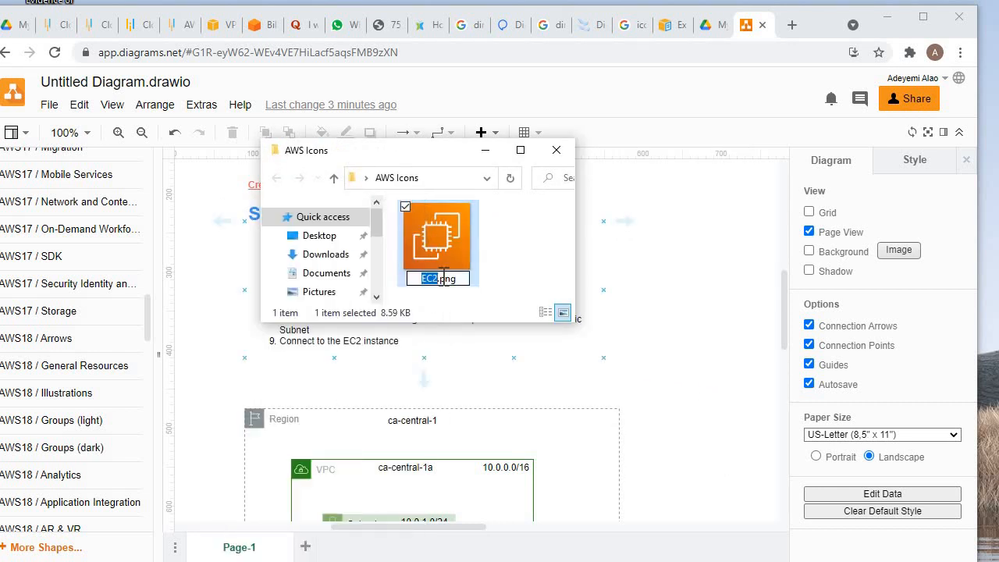
key("Right")
type("jpeg")
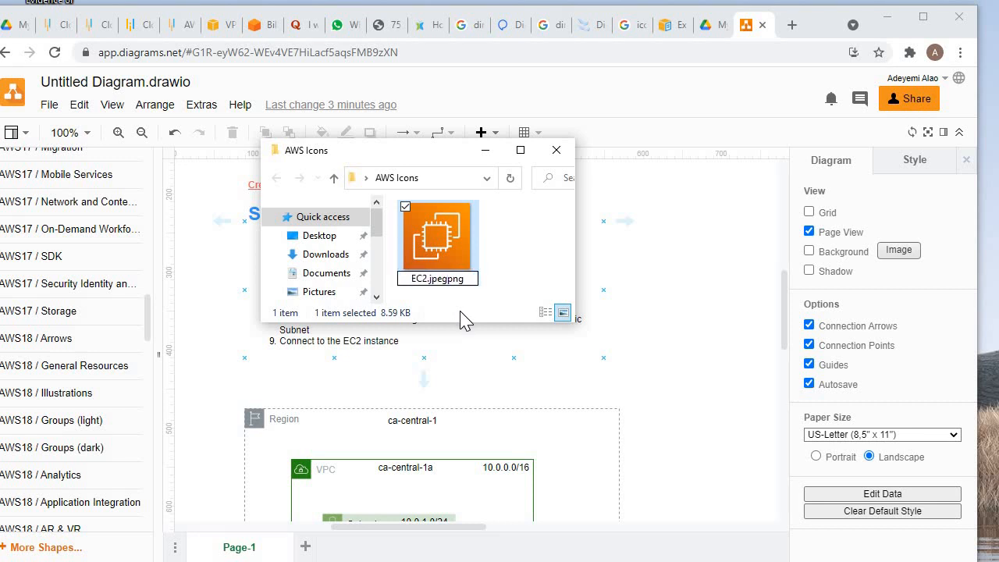
key("Delete")
key("Delete")
key("Delete")
key("Return")
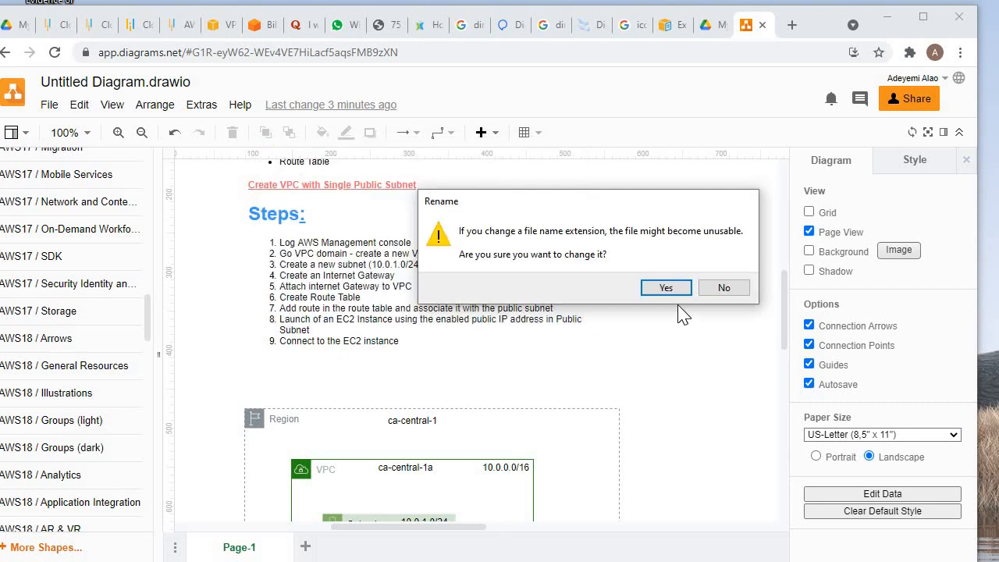
key("Return")
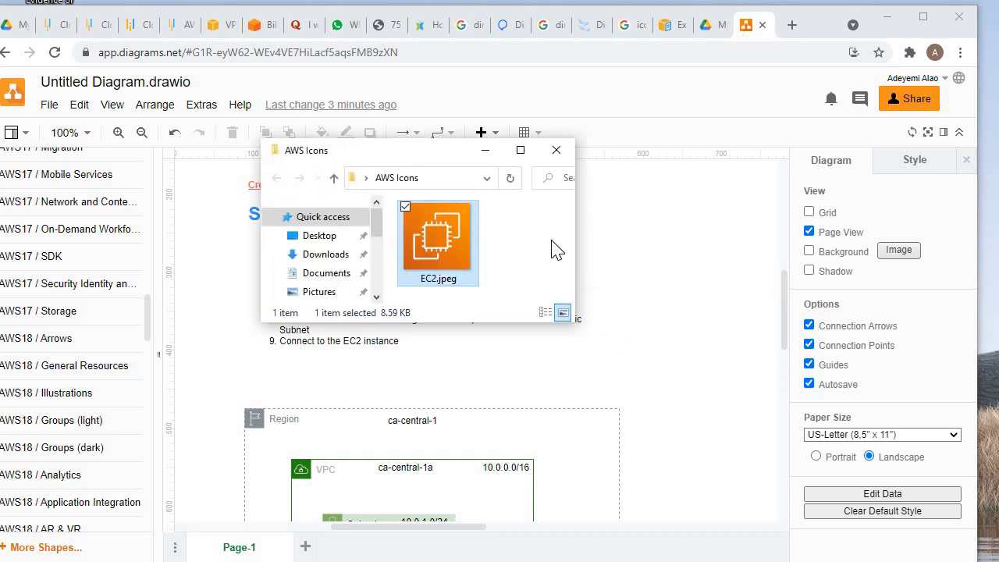
left_click(697, 207)
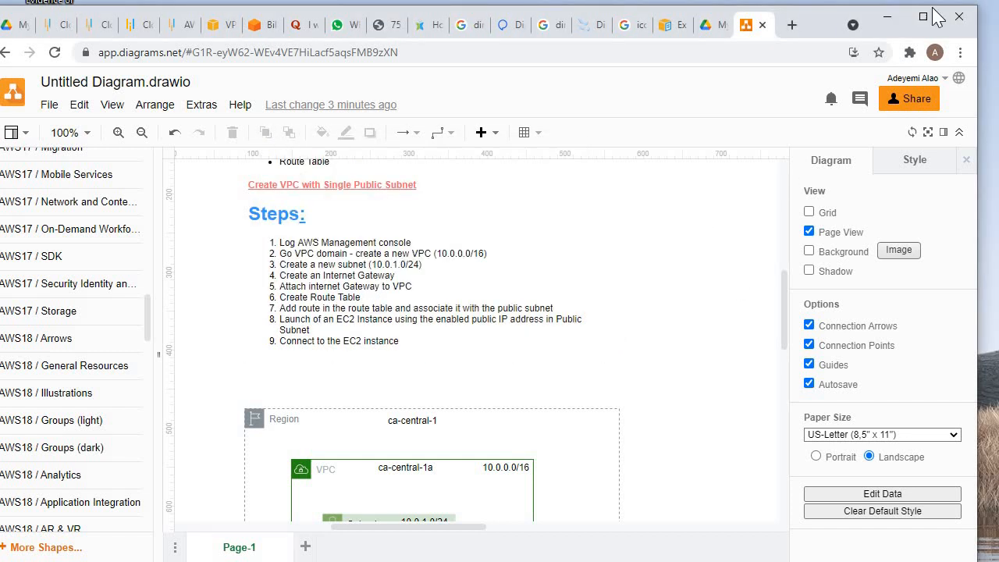
double_click(840, 24)
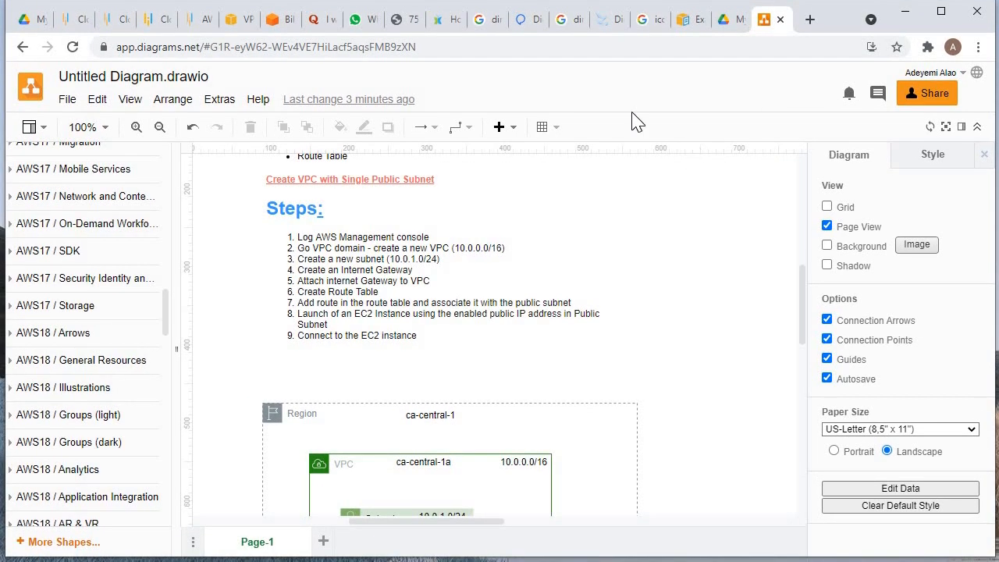
Try to open a shape library from browser storage, dismissing the file selection.
scroll(439, 359, "down", 3)
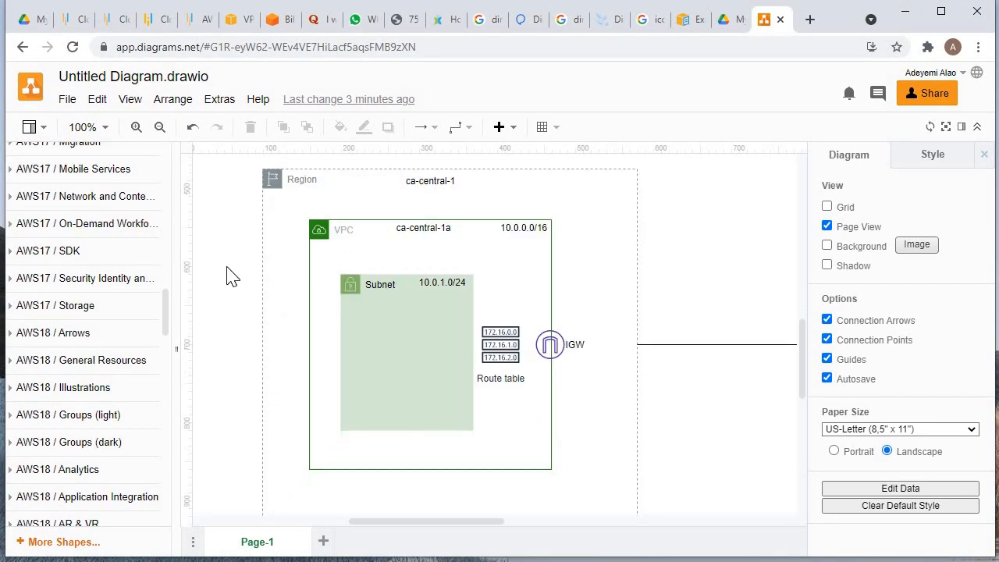
left_click(67, 99)
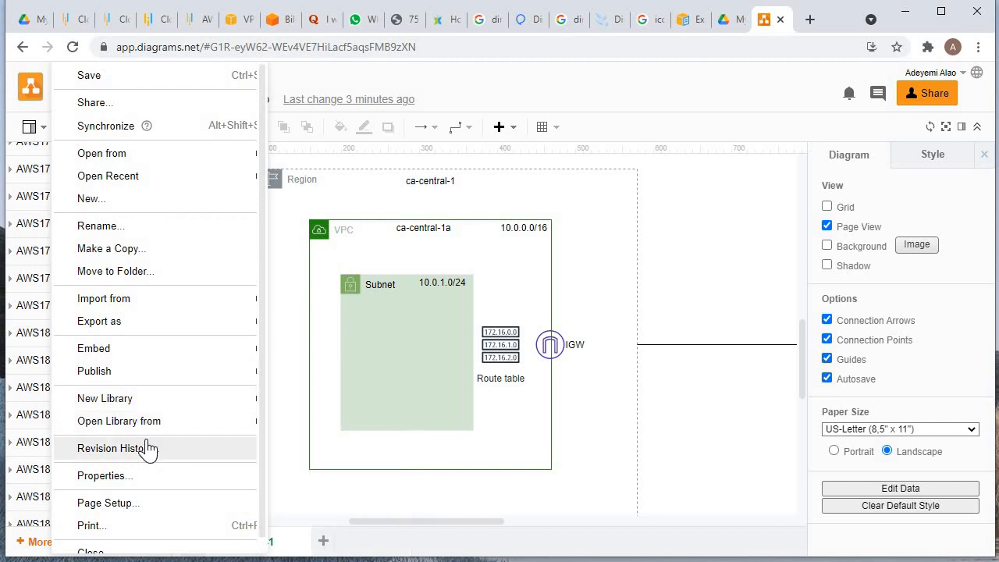
mouse_move(152, 425)
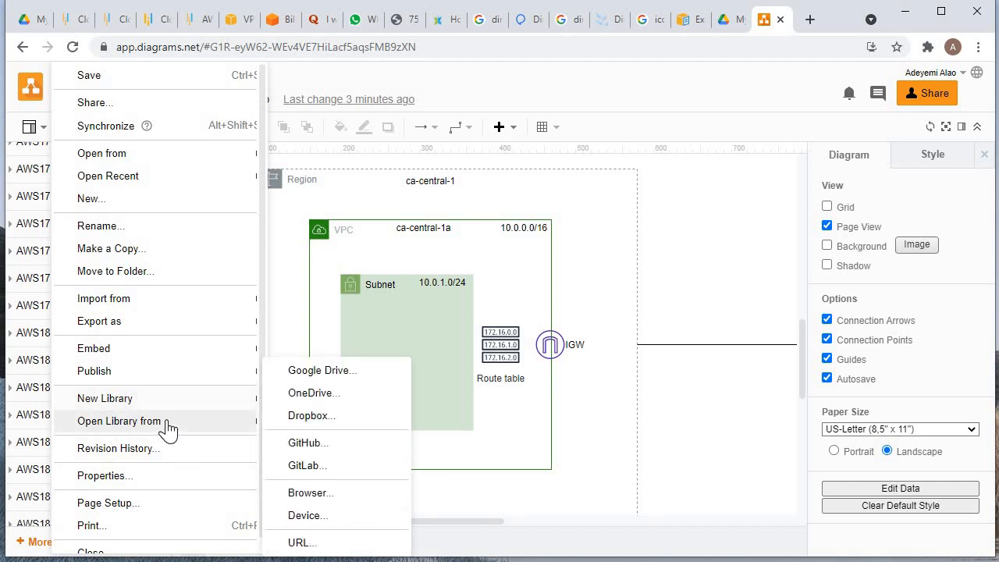
left_click(324, 495)
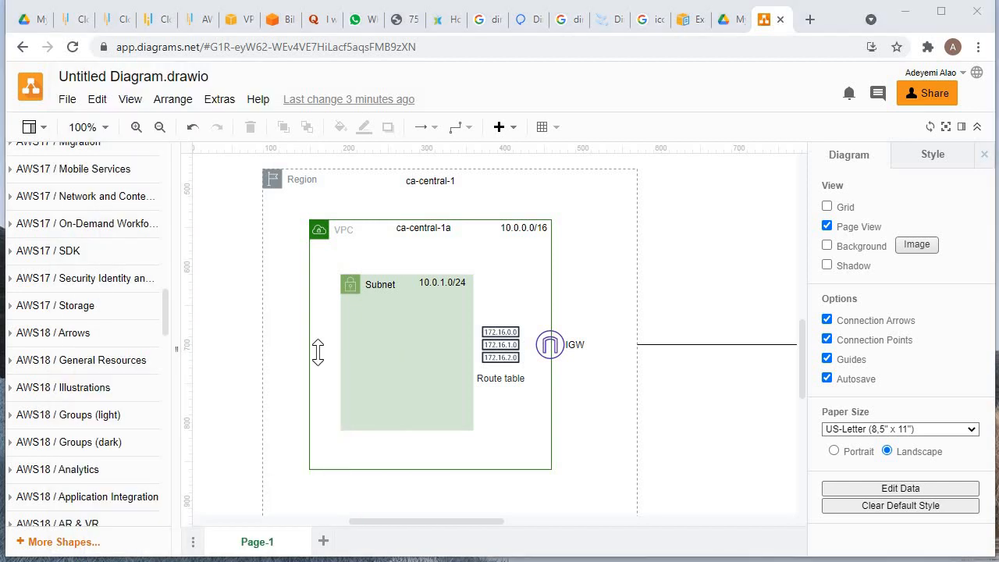
left_click(203, 142)
left_click(511, 336)
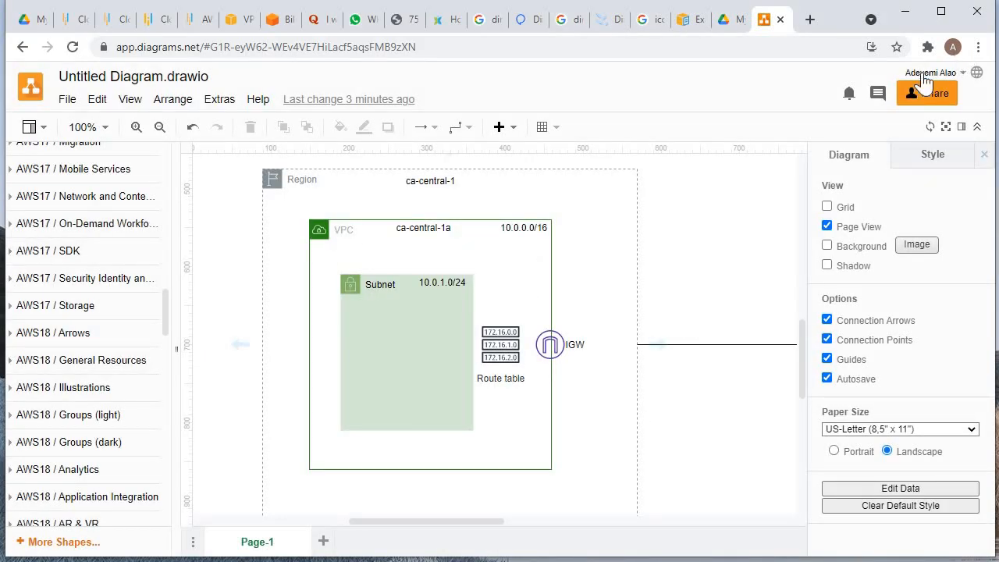
Look through the shape categories and expand AWS / EC2 Instance Types.
scroll(183, 246, "up", 5)
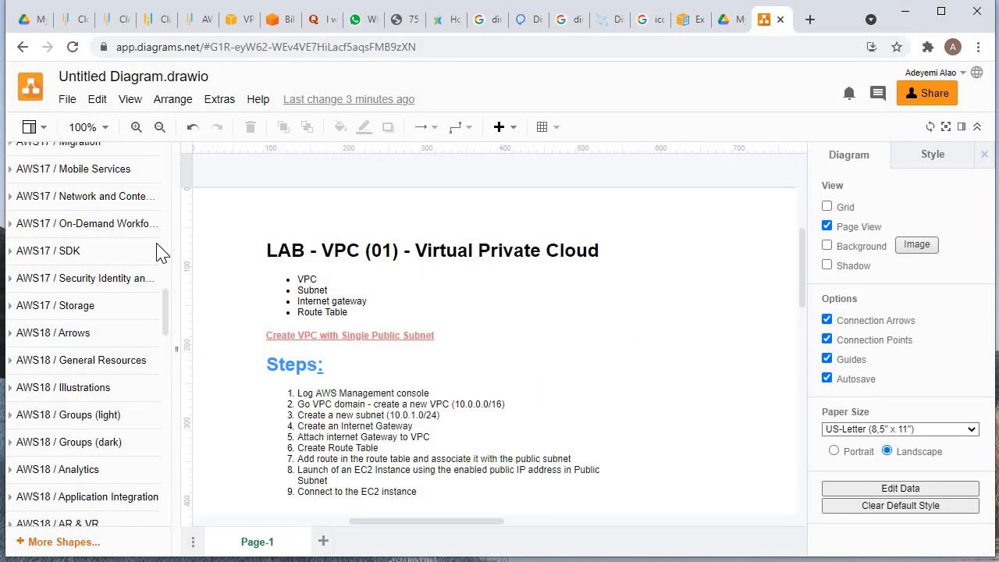
scroll(156, 252, "up", 15)
scroll(156, 260, "down", 5)
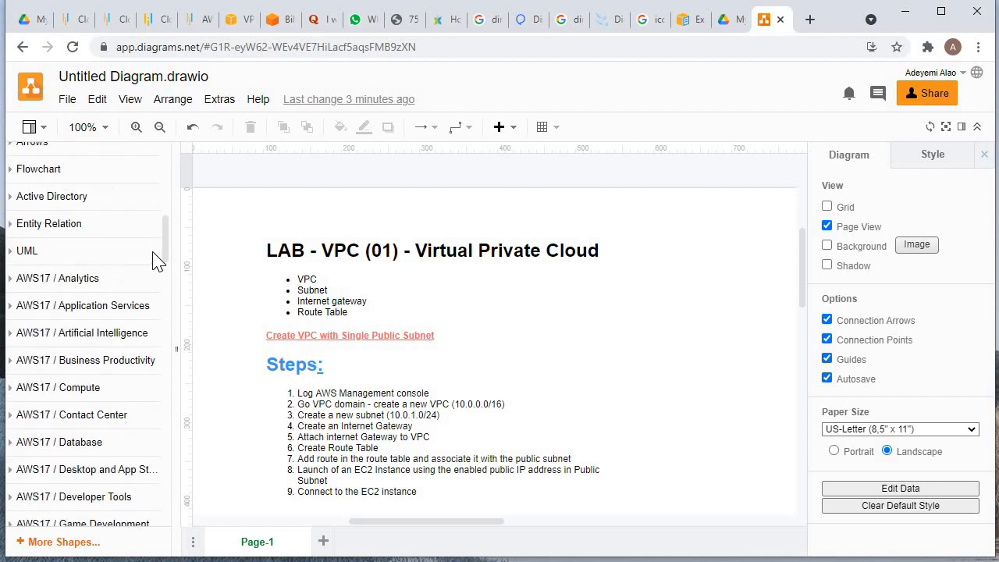
scroll(137, 273, "down", 3)
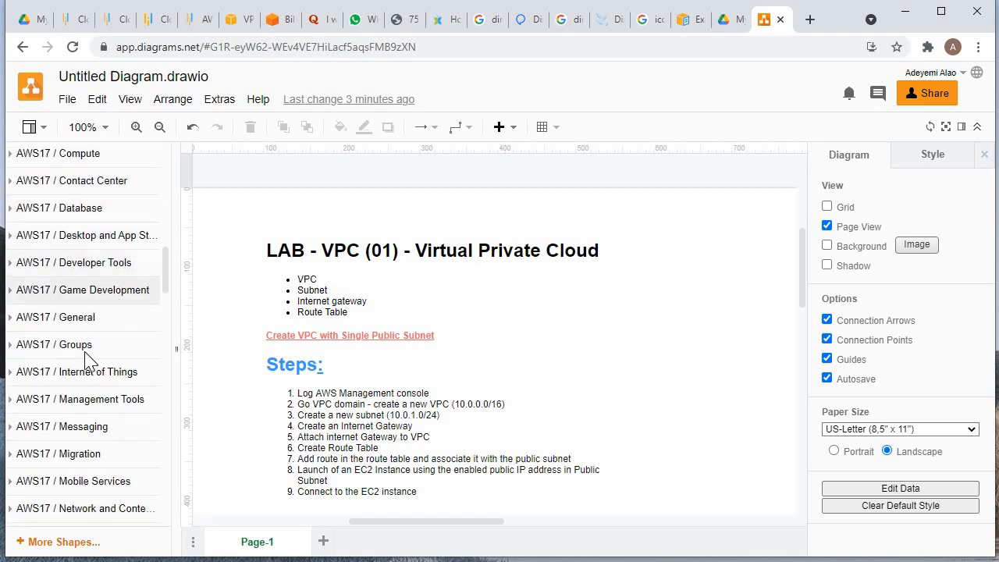
scroll(109, 364, "up", 2)
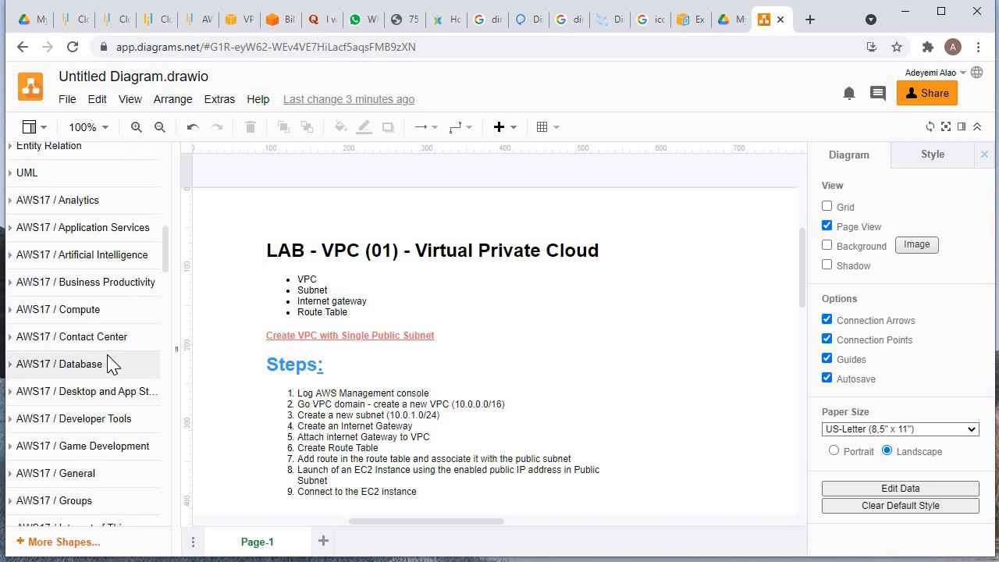
scroll(109, 363, "up", 2)
scroll(109, 364, "up", 1)
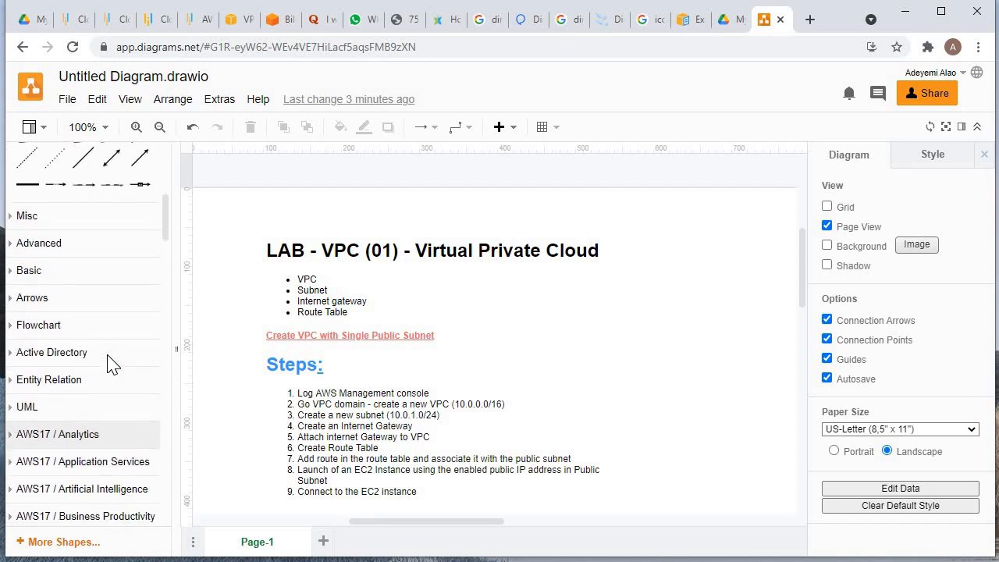
scroll(109, 364, "down", 7)
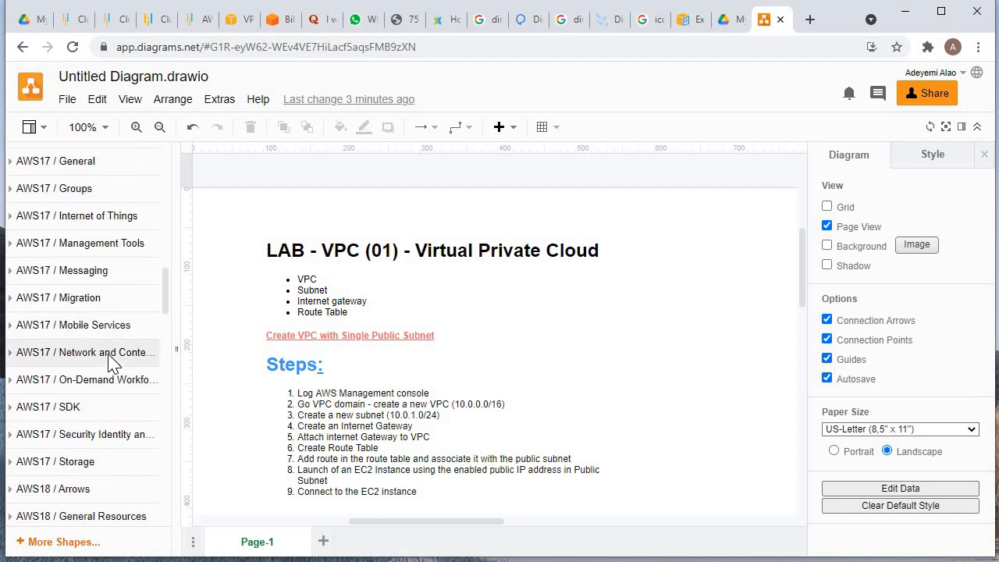
scroll(109, 363, "down", 6)
scroll(109, 363, "down", 1)
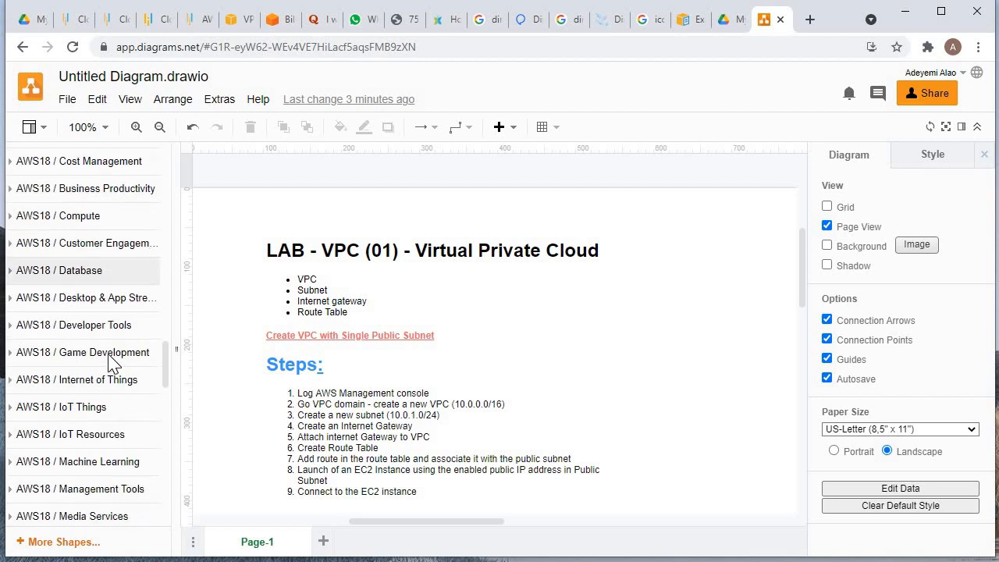
scroll(109, 363, "down", 4)
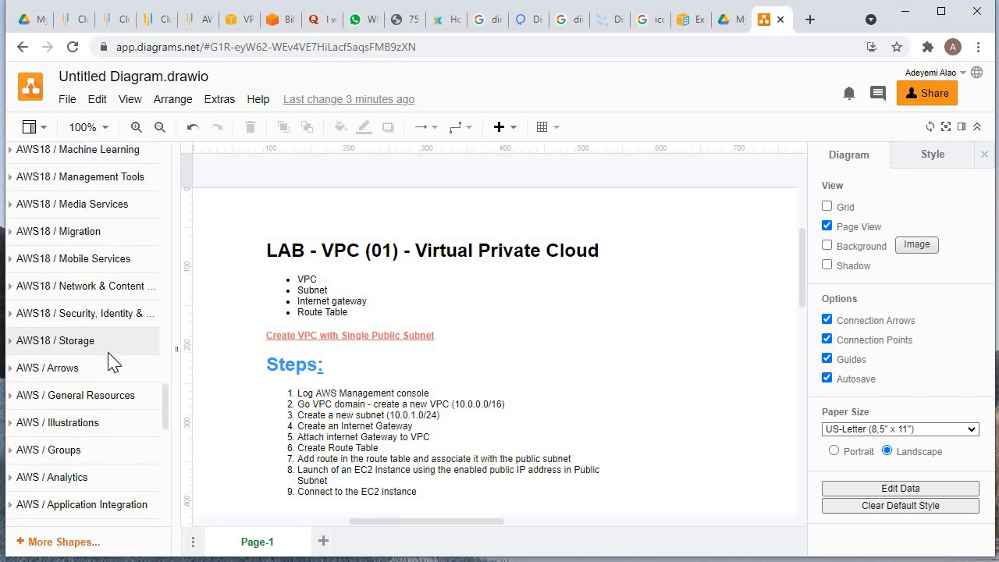
scroll(109, 364, "down", 3)
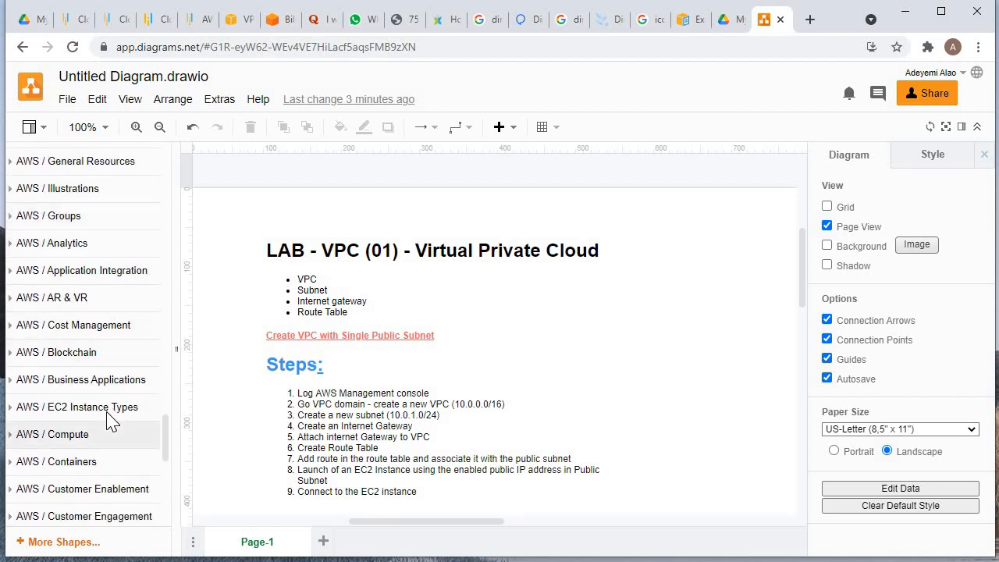
left_click(109, 409)
scroll(56, 335, "down", 2)
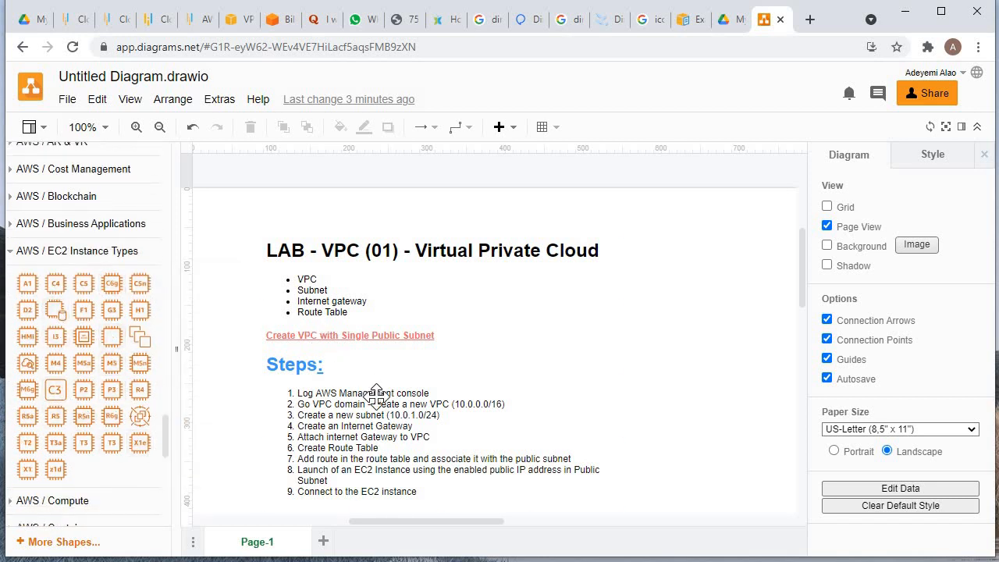
Place the unlabelled orange EC2 instance chip icon inside the green subnet box and deselect it.
scroll(376, 396, "down", 5)
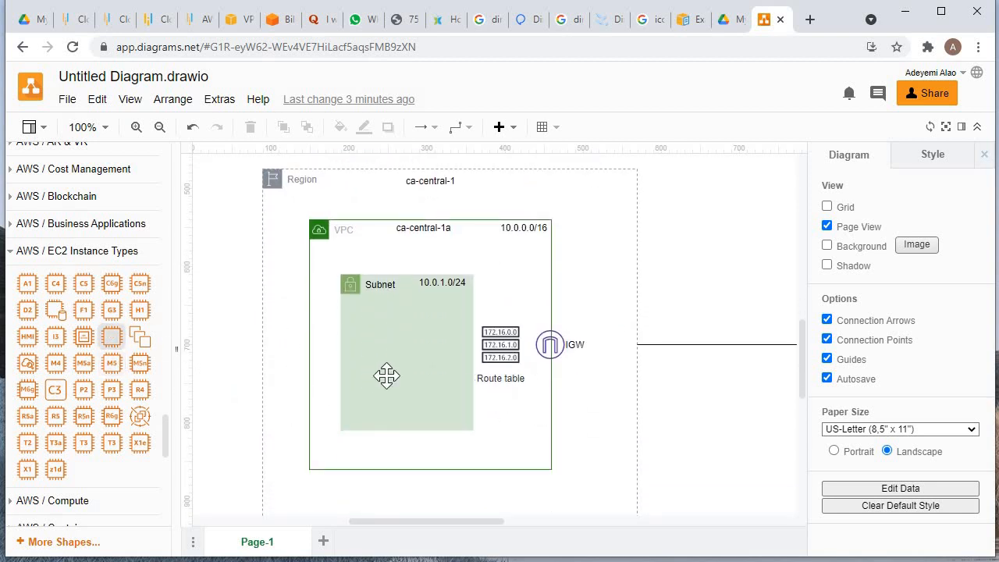
left_click_drag(386, 375, 402, 349)
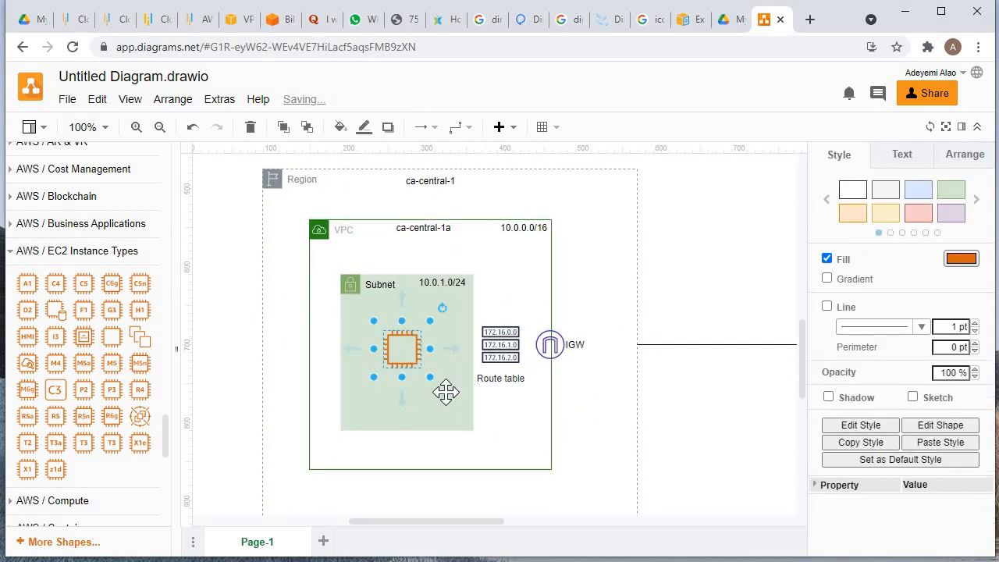
left_click(528, 359)
left_click(696, 271)
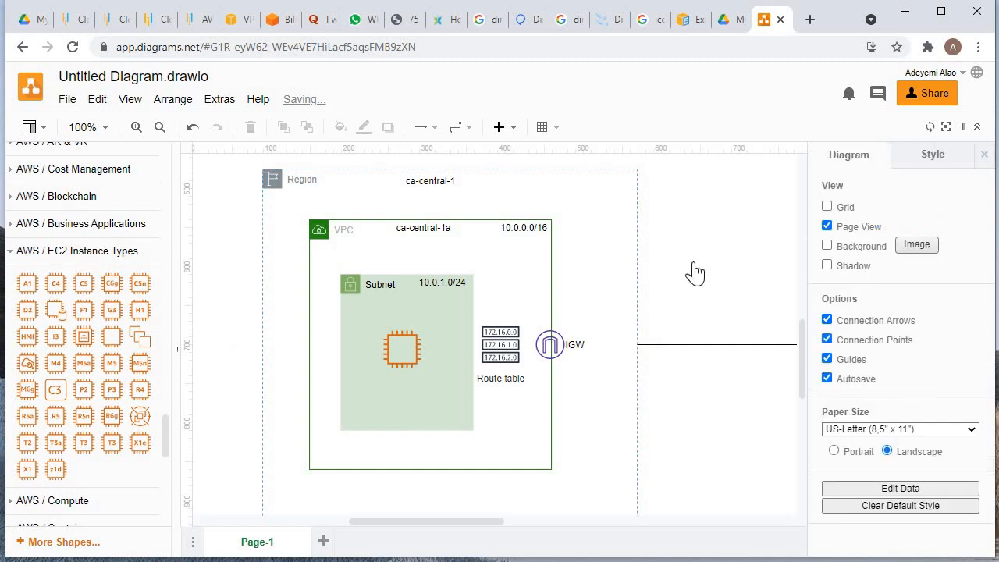
Add a text label reading "EC2 Window" on the empty canvas beside the Region box.
double_click(693, 270)
left_click(694, 263)
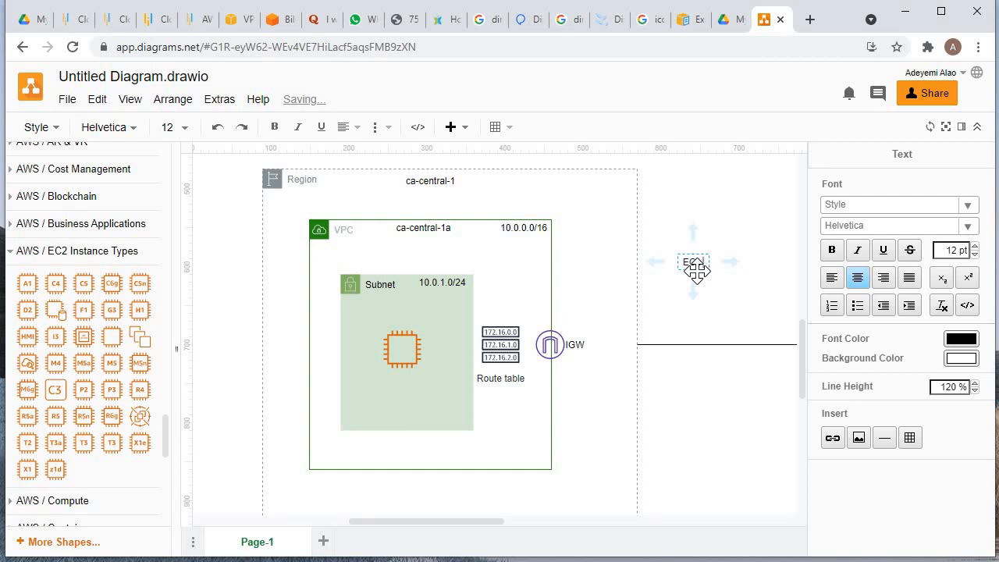
type("EC2 Windo")
key("BackSpace")
key("BackSpace")
key("BackSpace")
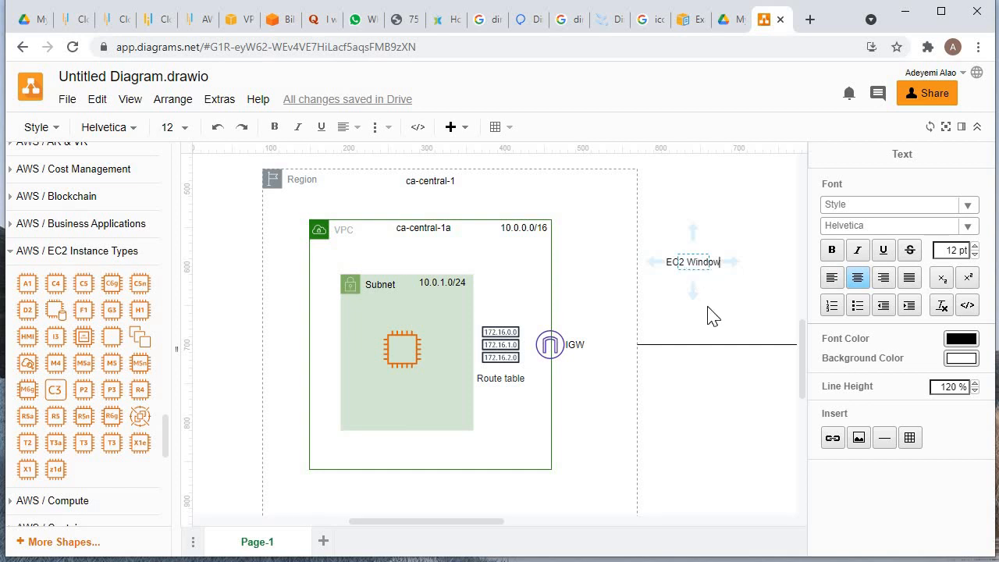
Move the "EC2 Window" label into the subnet, directly beneath the EC2 chip icon.
left_click(690, 268)
left_click(689, 262)
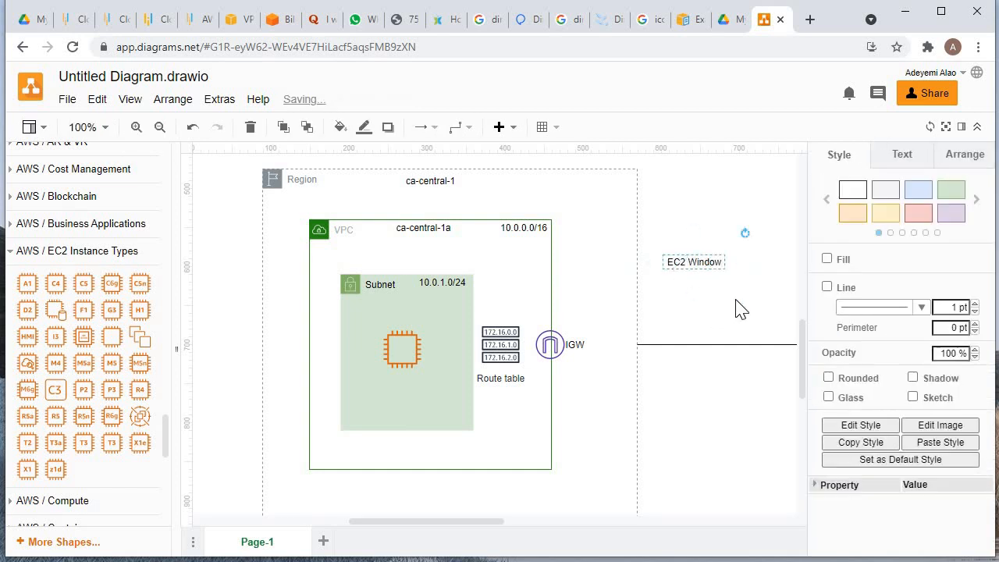
double_click(687, 263)
left_click_drag(687, 265, 401, 381)
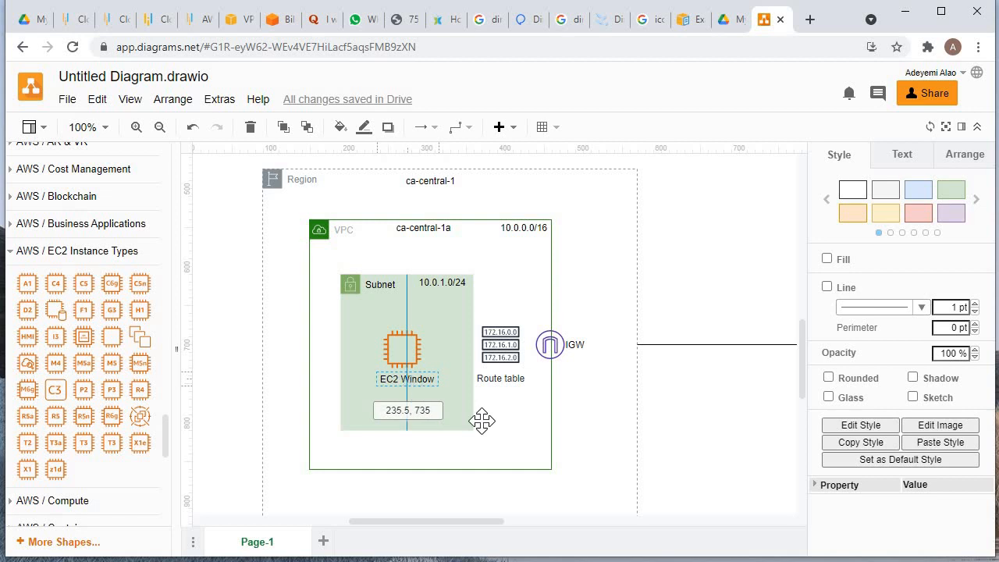
Add a text label reading "RDP connection" outside the Region box, above the horizontal line.
left_click(703, 287)
double_click(703, 285)
left_click(698, 274)
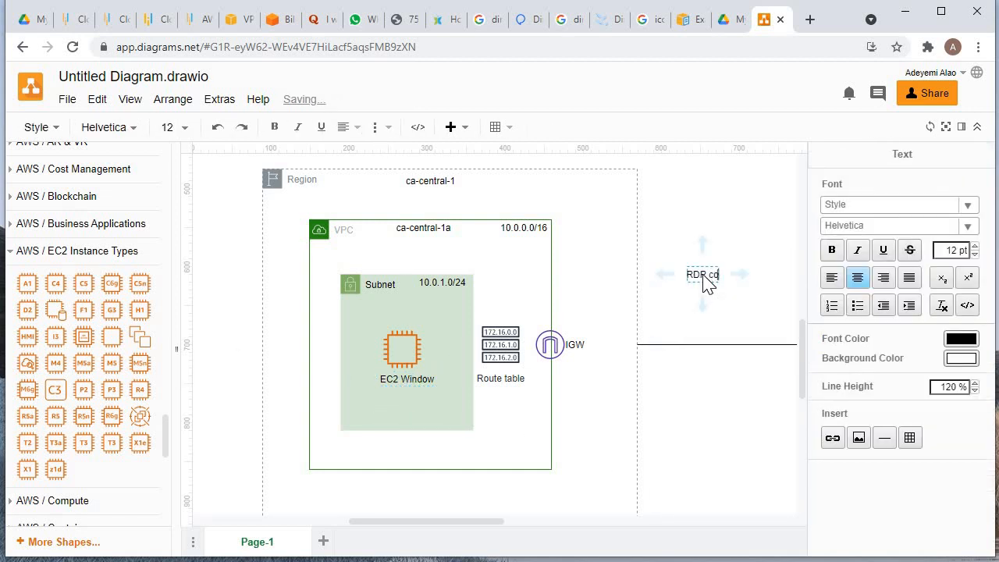
type("RDP connection")
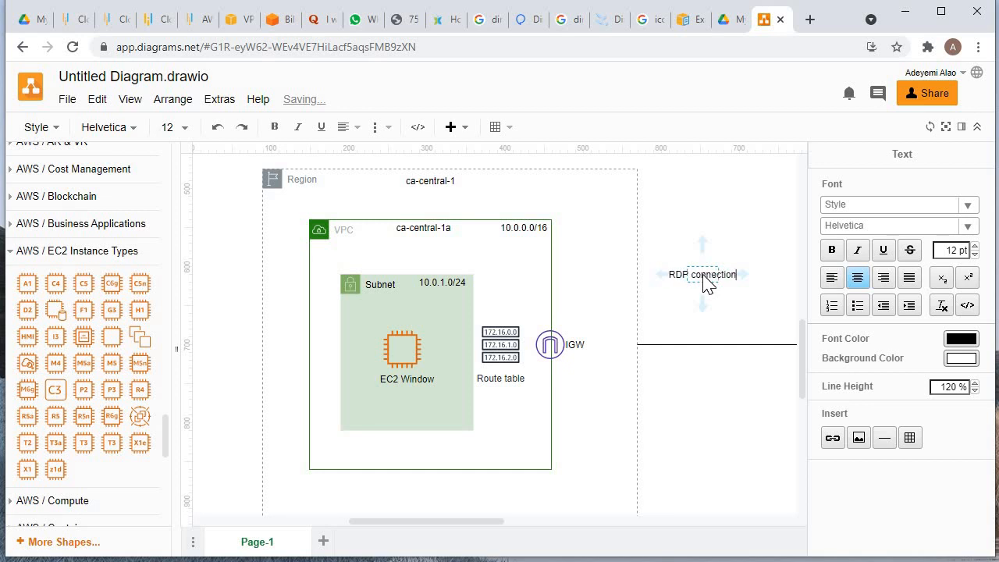